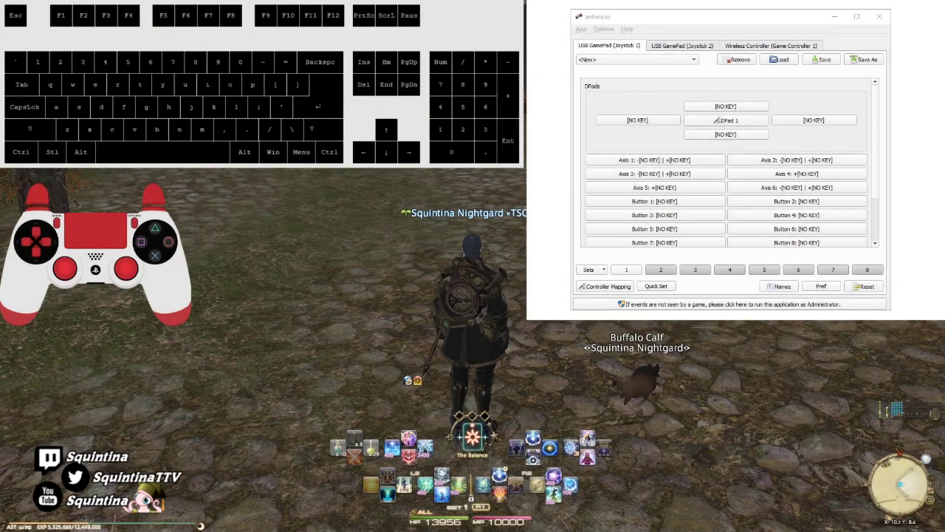
# Step: Compare the bindings of both USB GamePad devices with the Wireless Controller's FF14-Ps4 profile in antimicro, including its stick and D-pad assignments
pyautogui.click(793, 25)
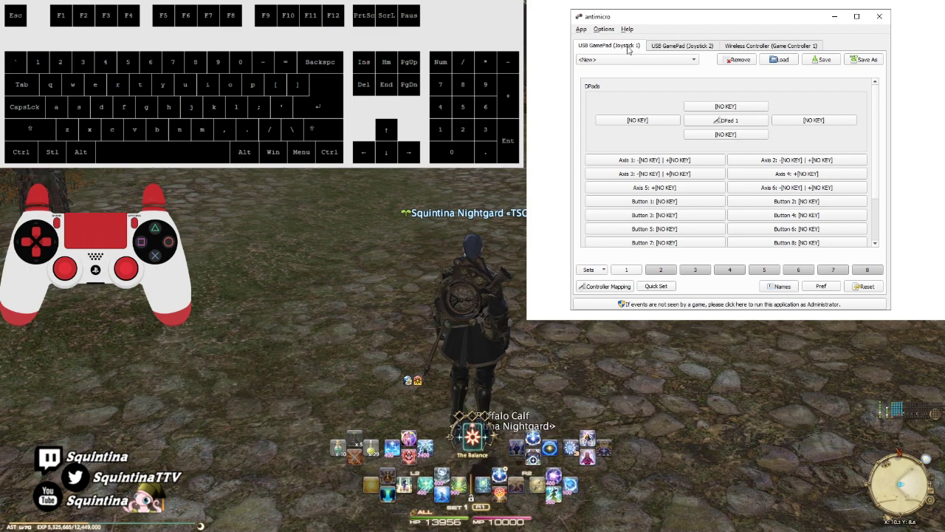
pyautogui.click(671, 46)
pyautogui.click(740, 46)
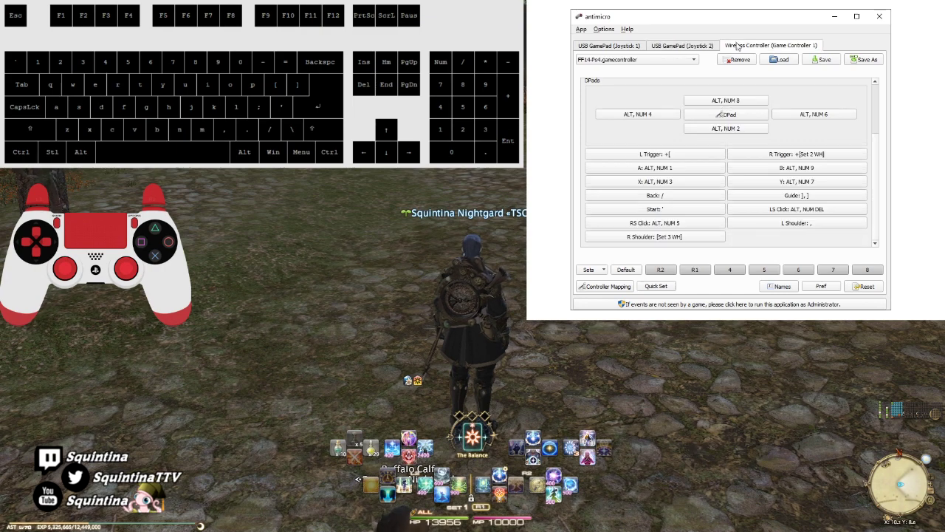
pyautogui.click(632, 47)
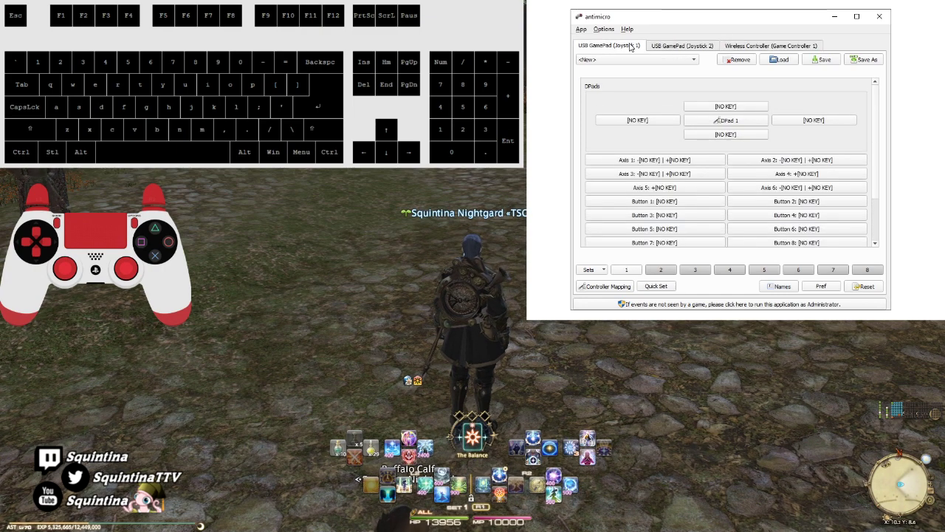
pyautogui.click(662, 47)
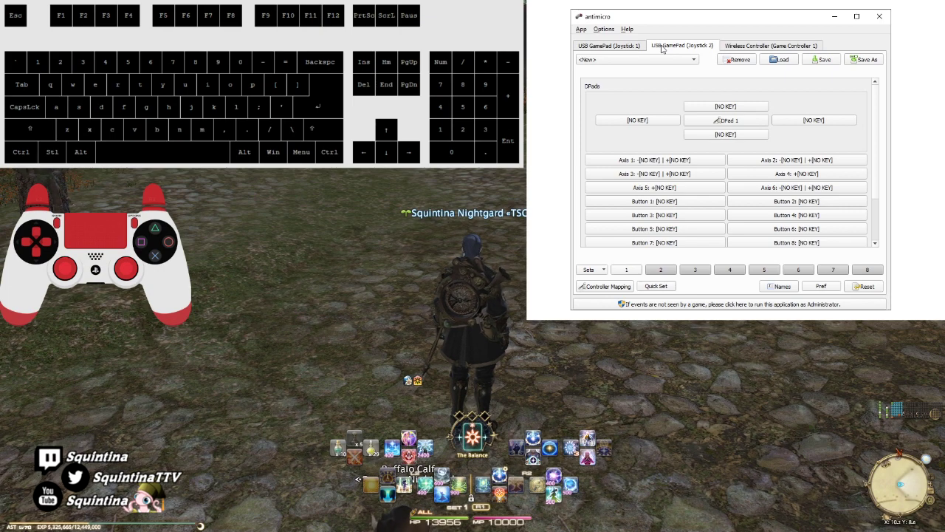
pyautogui.click(745, 47)
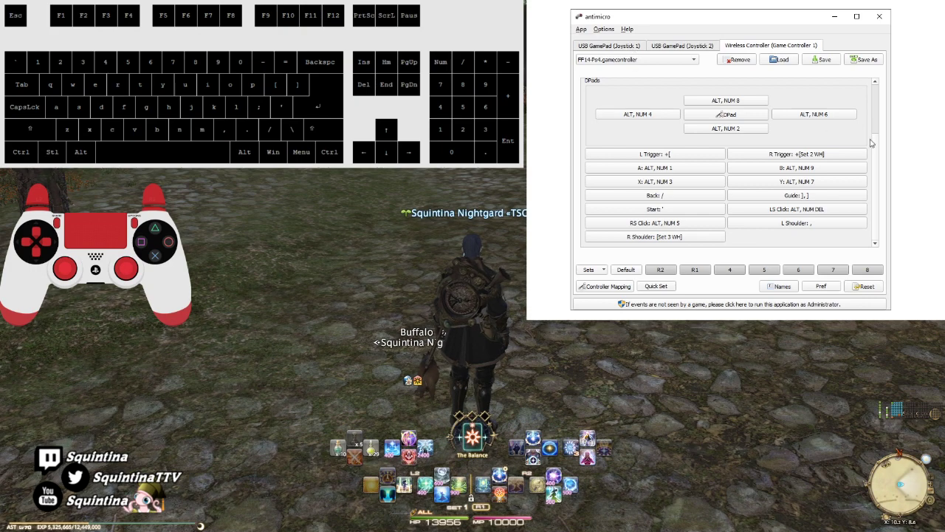
pyautogui.moveTo(873, 152); pyautogui.dragTo(872, 104)
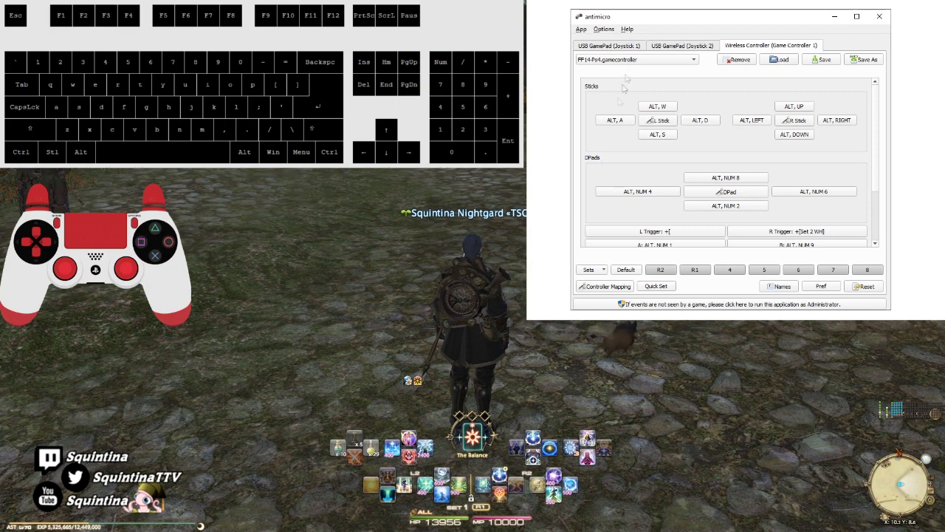
pyautogui.click(624, 47)
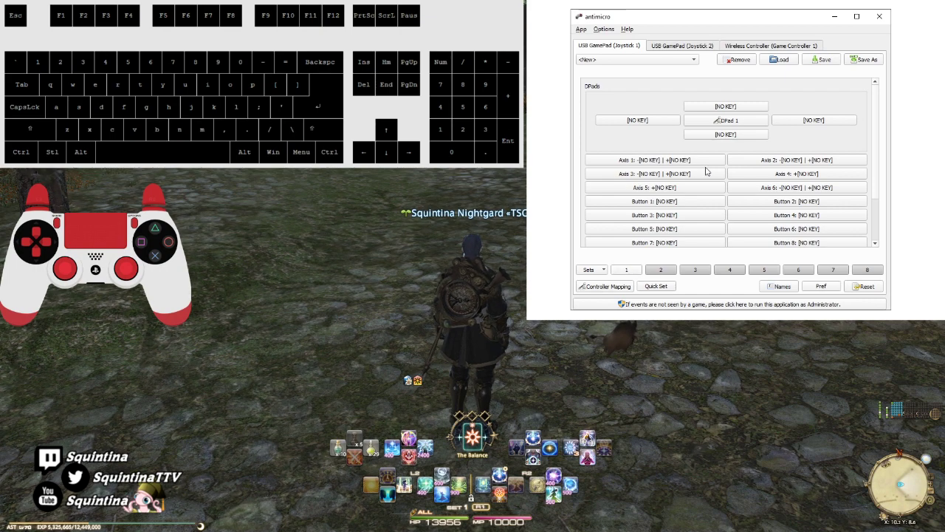
# Step: Examine the Game Controller Mapping rows of the first USB GamePad, then close the mapping without saving
pyautogui.click(610, 287)
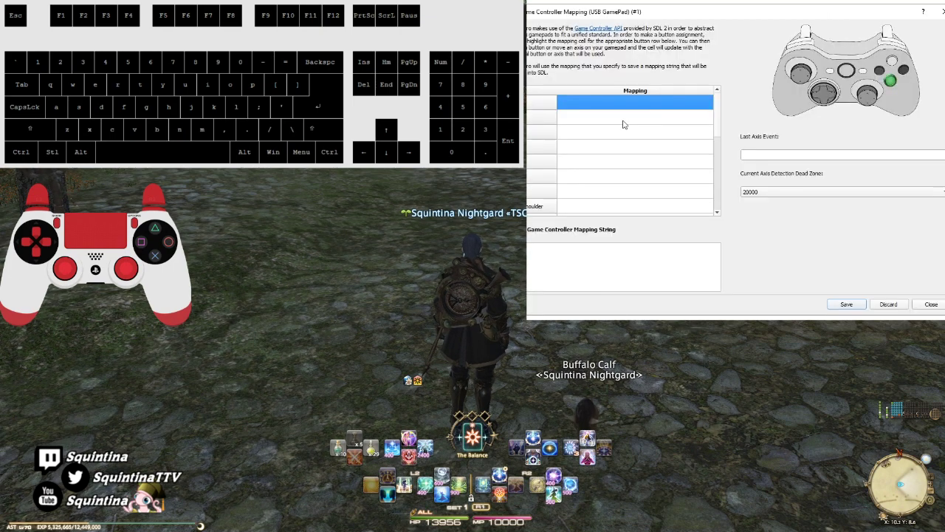
pyautogui.click(658, 120)
pyautogui.click(663, 134)
pyautogui.click(664, 146)
pyautogui.click(666, 160)
pyautogui.click(663, 178)
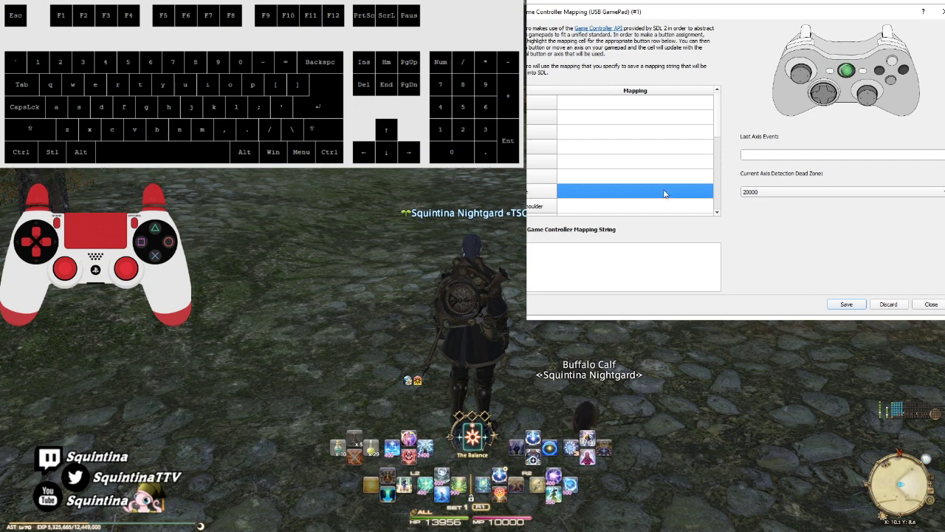
pyautogui.click(931, 304)
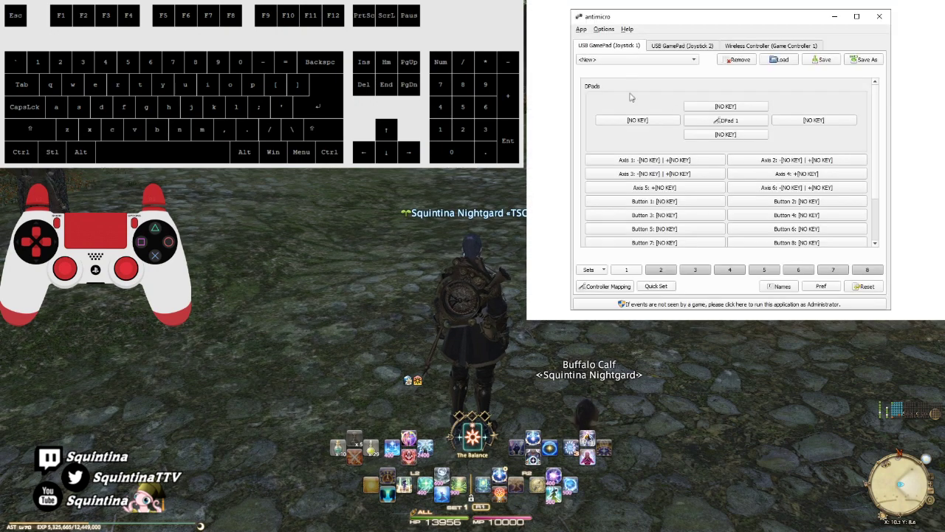
# Step: Examine the Wireless Controller's button mapping and mapping string, then close the mapping without saving
pyautogui.click(779, 47)
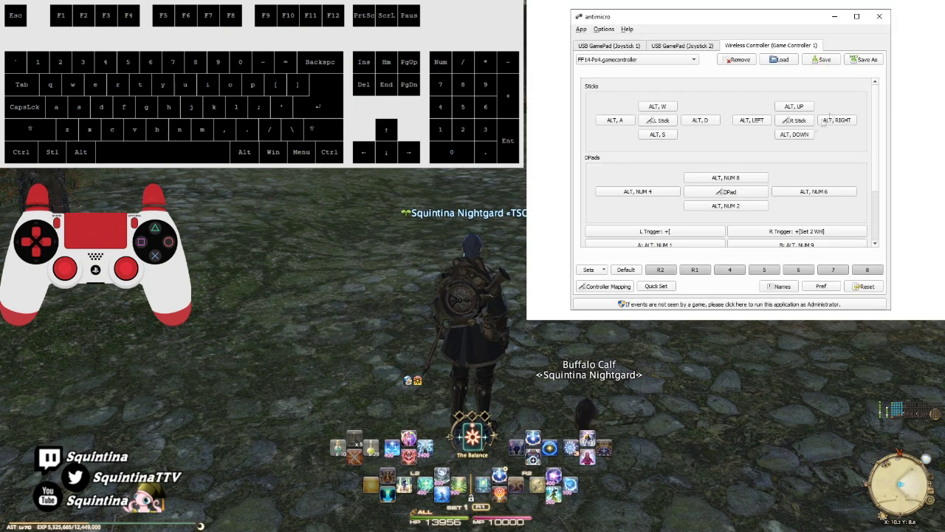
pyautogui.click(604, 286)
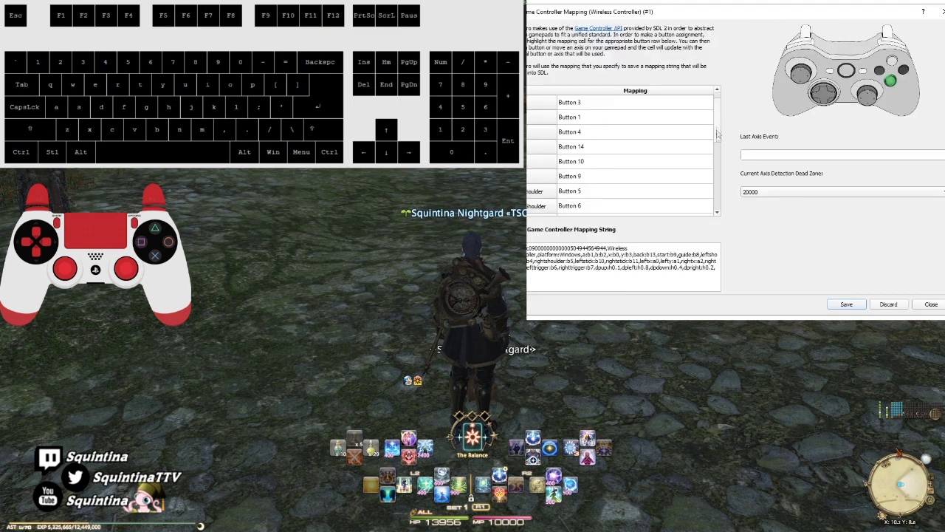
pyautogui.click(929, 304)
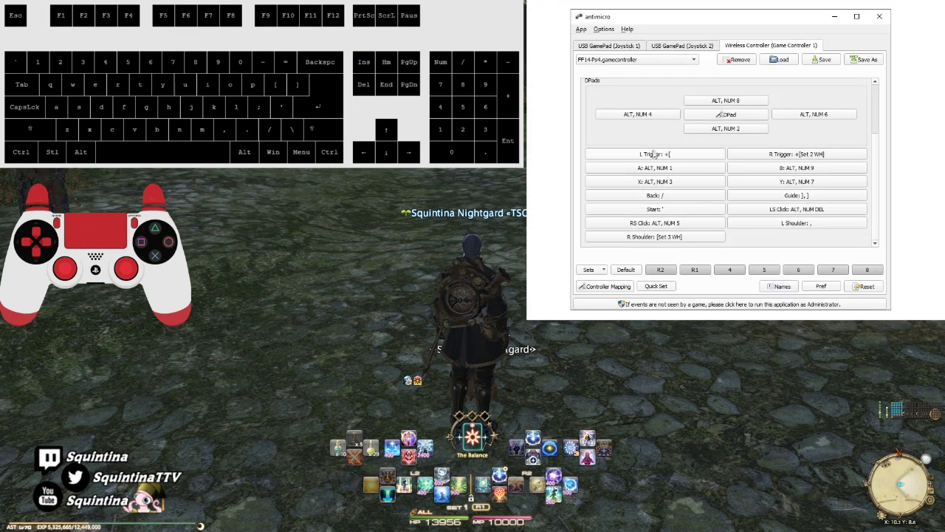
# Step: Compare the first USB GamePad's axis and button list with the Wireless Controller's bindings, and check the latter's controller mapping again
pyautogui.click(640, 48)
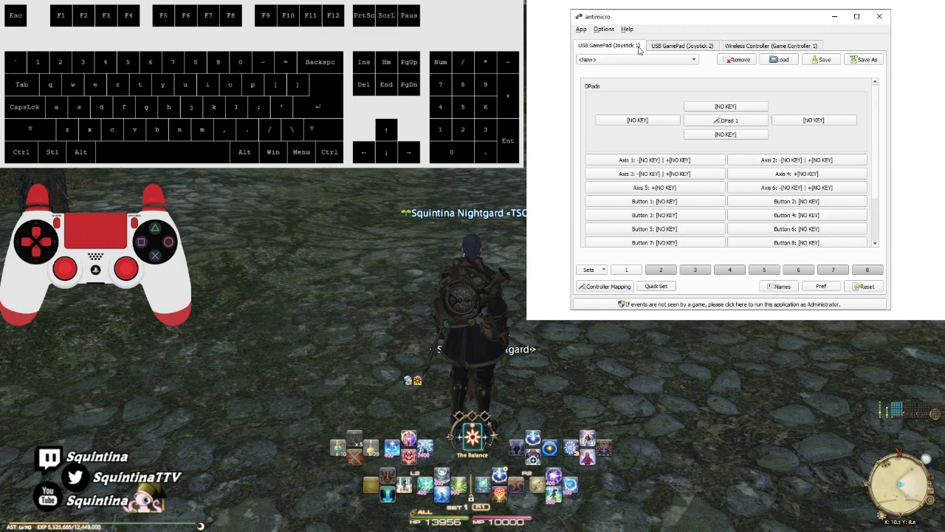
pyautogui.scroll(-2, 836, 185)
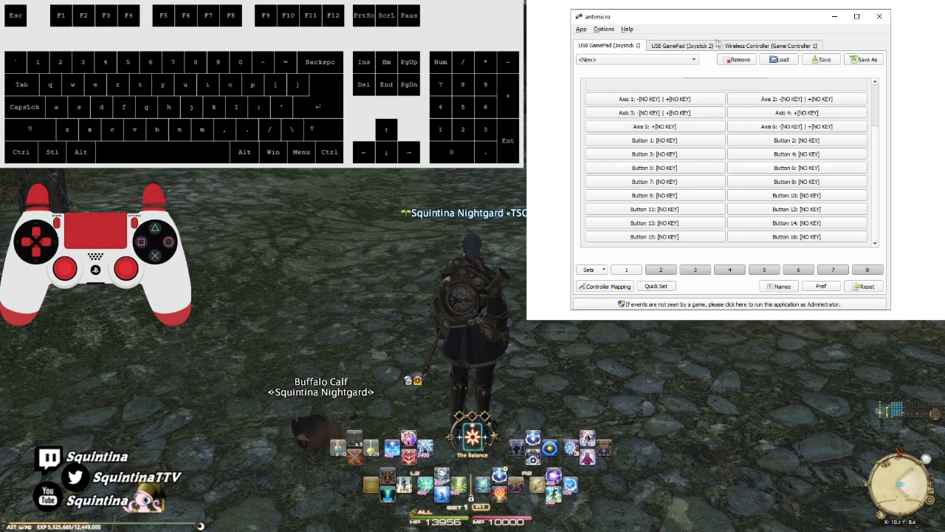
pyautogui.click(745, 47)
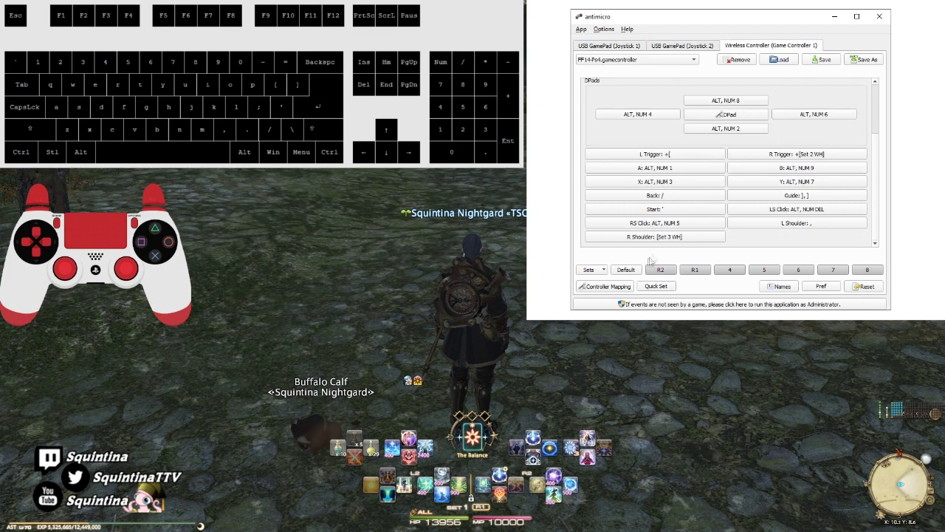
pyautogui.click(628, 285)
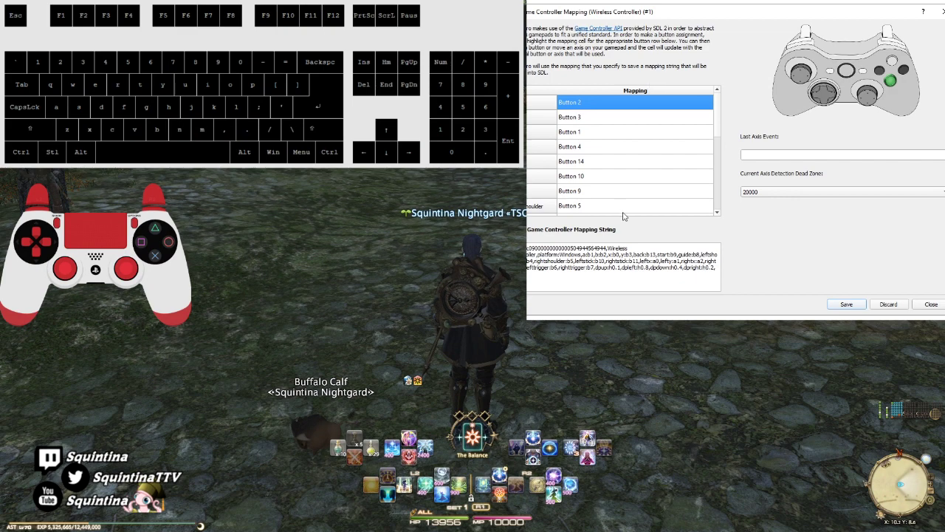
pyautogui.click(936, 305)
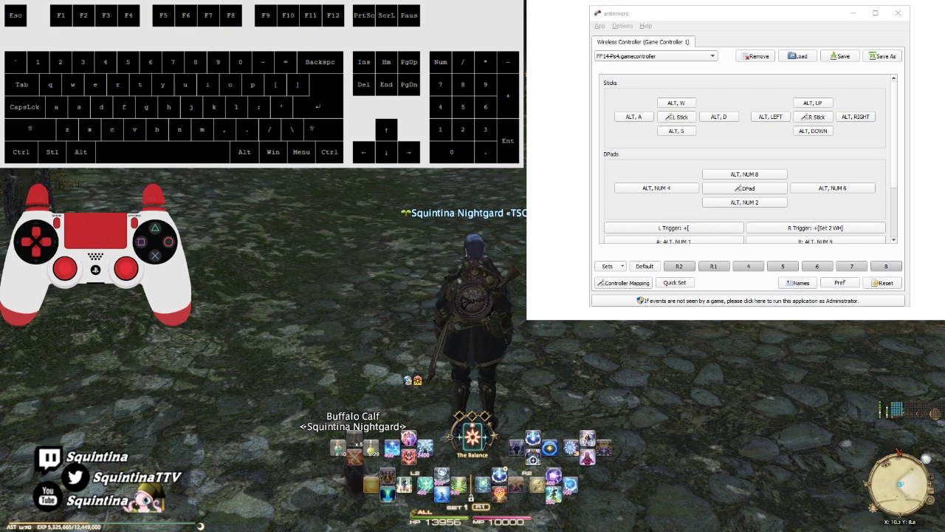
# Step: Check the Gamepad Settings in the game's System Configuration and close the window
pyautogui.moveTo(421, 192); pyautogui.dragTo(389, 199)
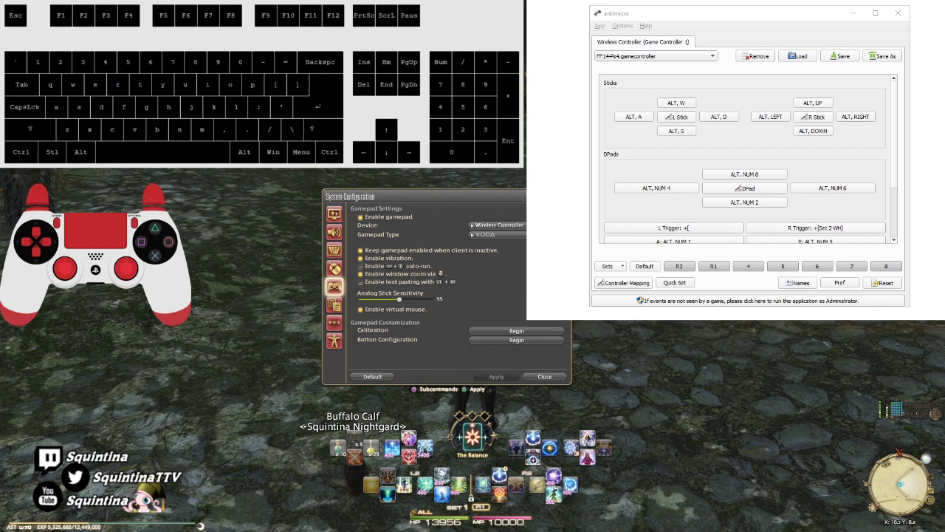
pyautogui.press('Escape')
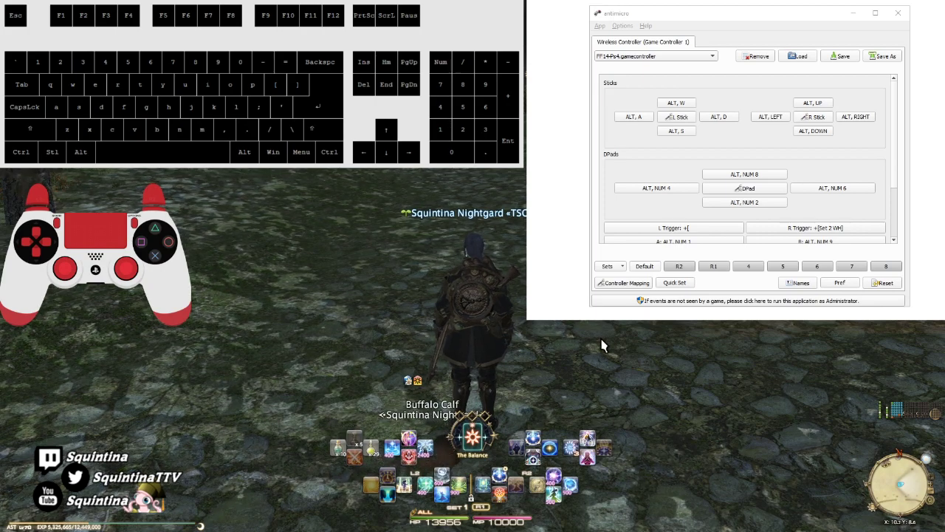
# Step: Test the R1 set's left stick bindings in the game by strafing with Q and E and moving forward and back
pyautogui.press('.')
pyautogui.press('q')
pyautogui.hotkey('alt', 's')
pyautogui.press('e')
pyautogui.hotkey('alt', 'w')
pyautogui.press('q')
pyautogui.hotkey('alt', 's')
pyautogui.press('e')
pyautogui.hotkey('alt', 'w')
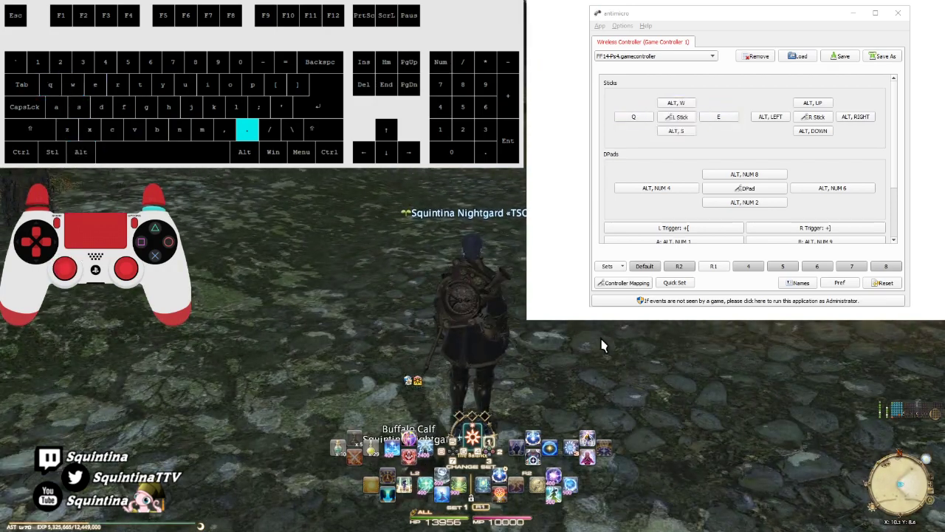
pyautogui.press('q')
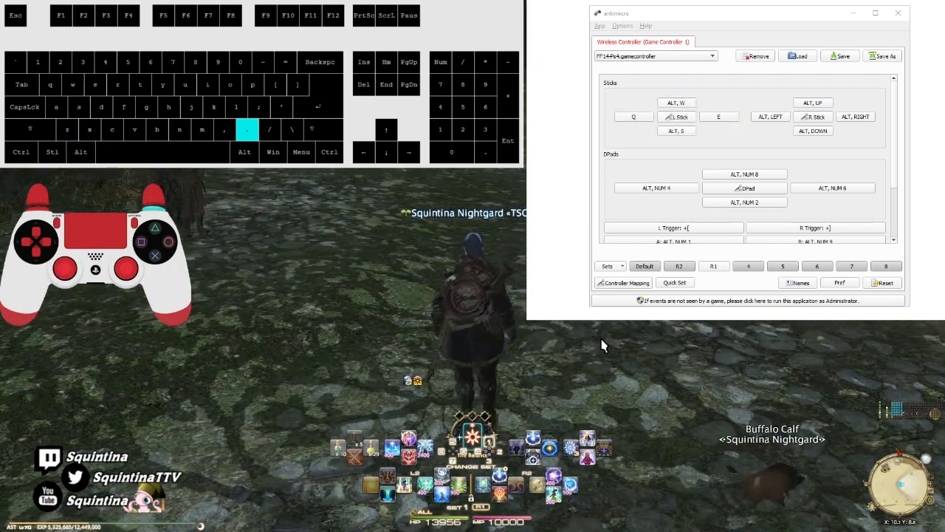
pyautogui.press('e')
pyautogui.press('q')
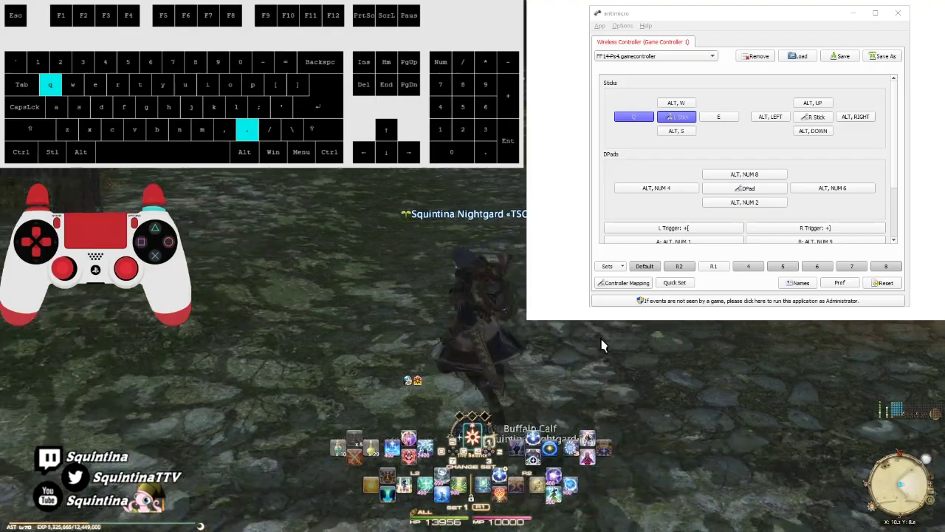
pyautogui.press('e')
pyautogui.press('q')
pyautogui.press('e')
pyautogui.press('q')
pyautogui.press('e')
pyautogui.hotkey('alt', 'w')
pyautogui.press('e')
pyautogui.hotkey('alt', 'w')
pyautogui.press('q')
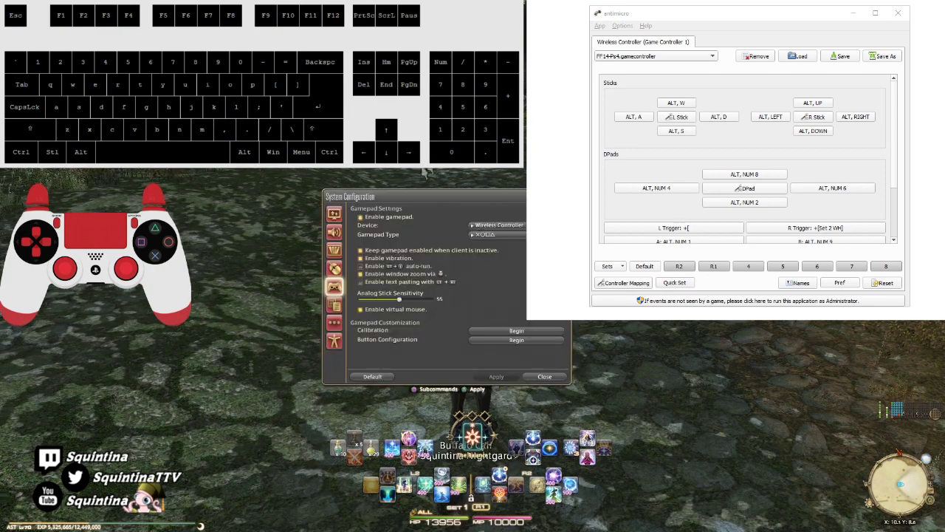
# Step: Disable the gamepad in the game's System Configuration, apply the change and close the window
pyautogui.click(405, 218)
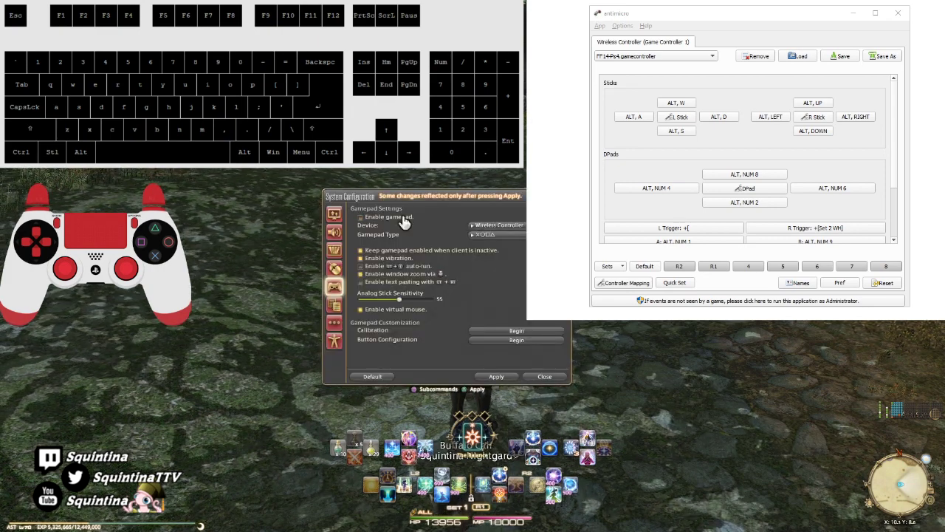
pyautogui.click(496, 376)
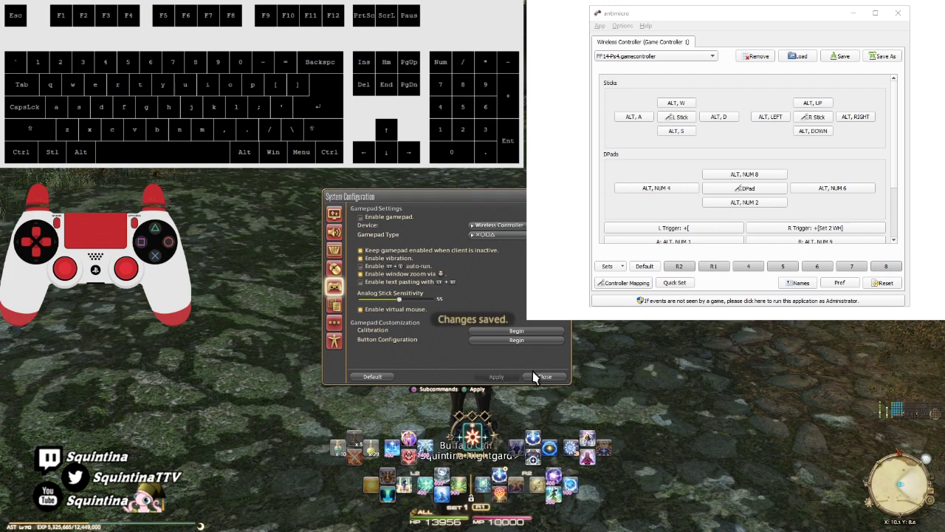
pyautogui.click(534, 374)
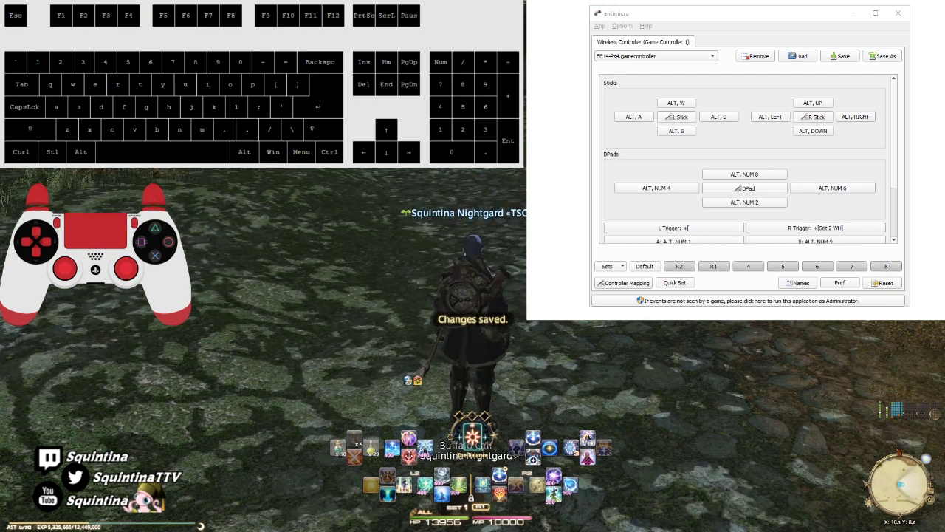
# Step: Check the General movement settings in Character Configuration and close the window
pyautogui.press('k')
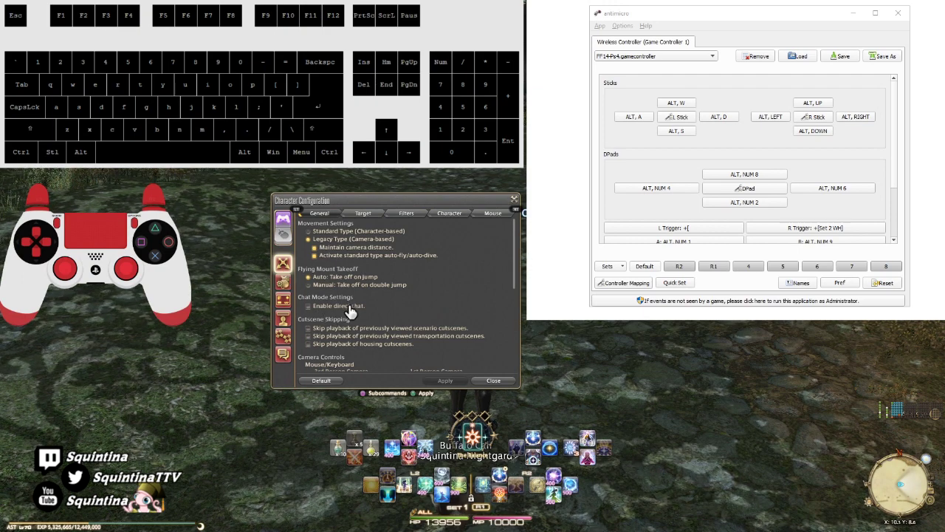
pyautogui.click(494, 380)
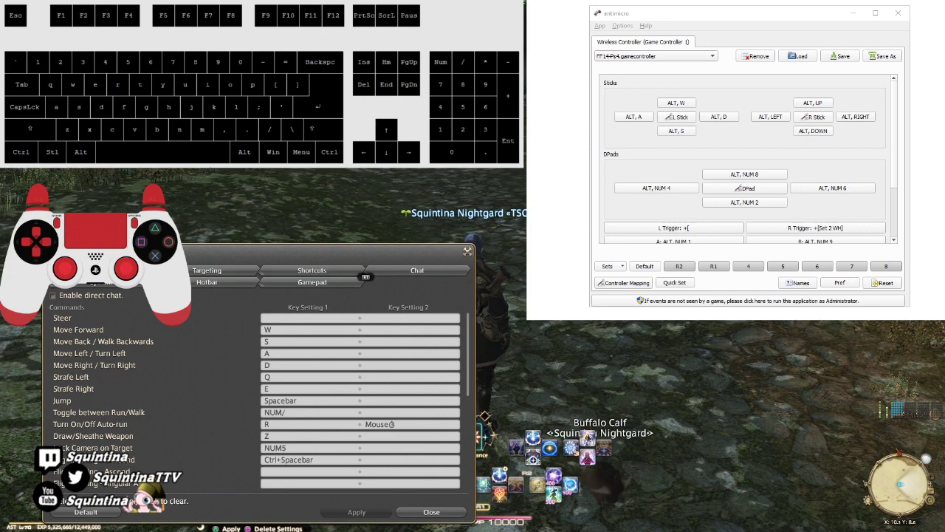
# Step: Review the game's Gamepad keybinds for the D-pad, face, shoulder and stick buttons against the antimicro profile
pyautogui.click(330, 285)
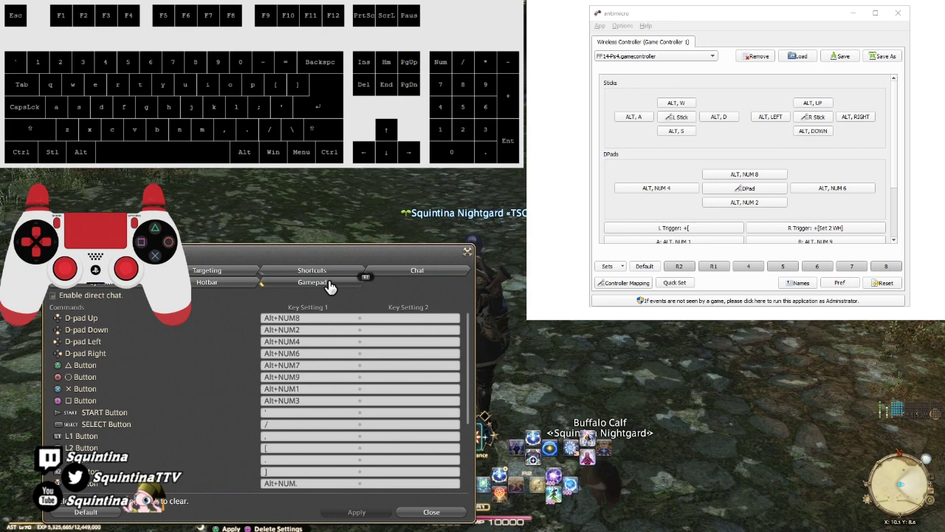
pyautogui.scroll(-5, 340, 384)
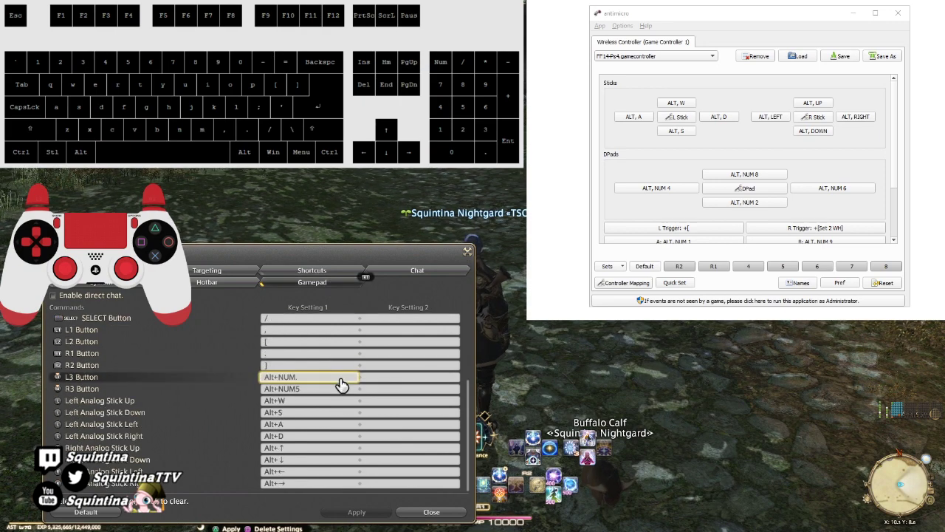
pyautogui.scroll(5, 340, 384)
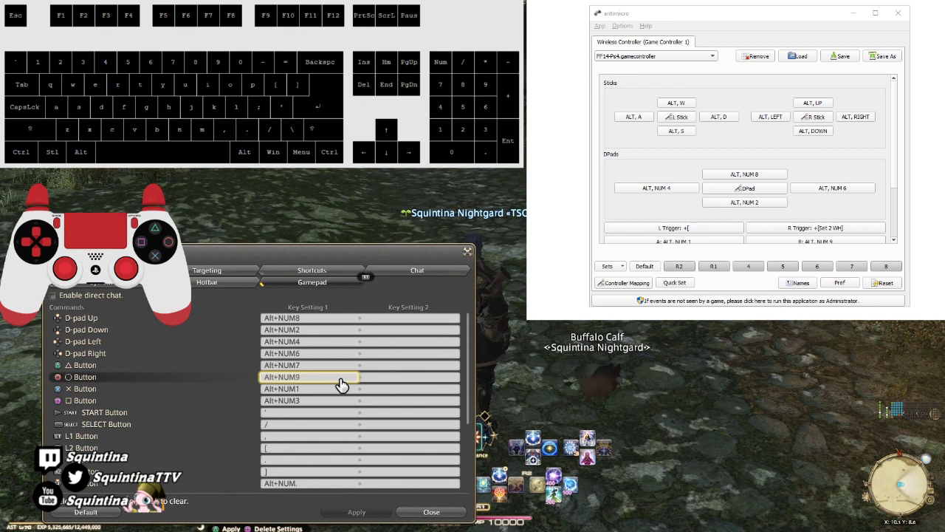
pyautogui.scroll(-5, 341, 384)
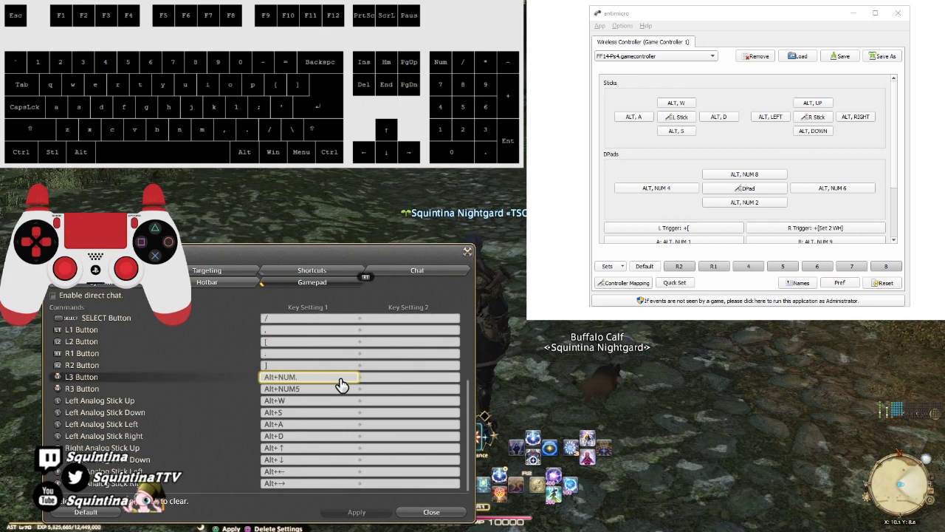
pyautogui.scroll(5, 341, 384)
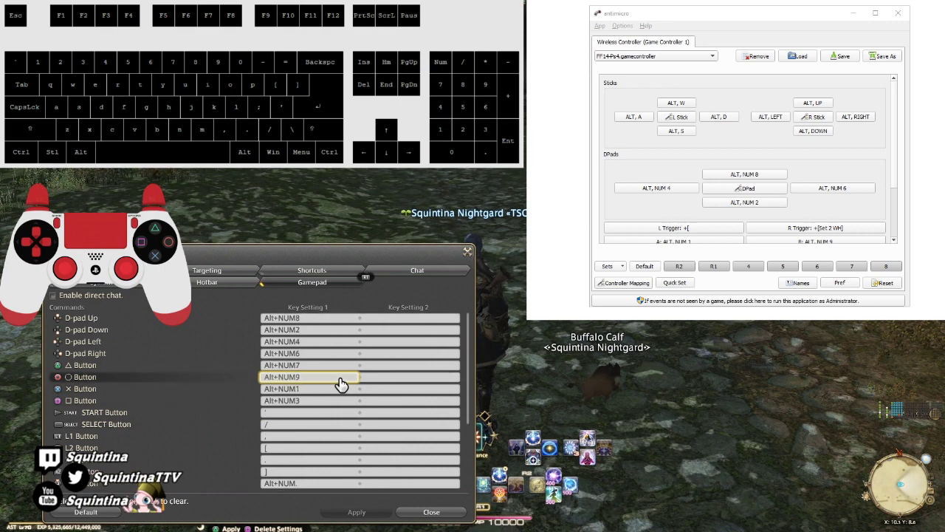
pyautogui.scroll(-5, 341, 384)
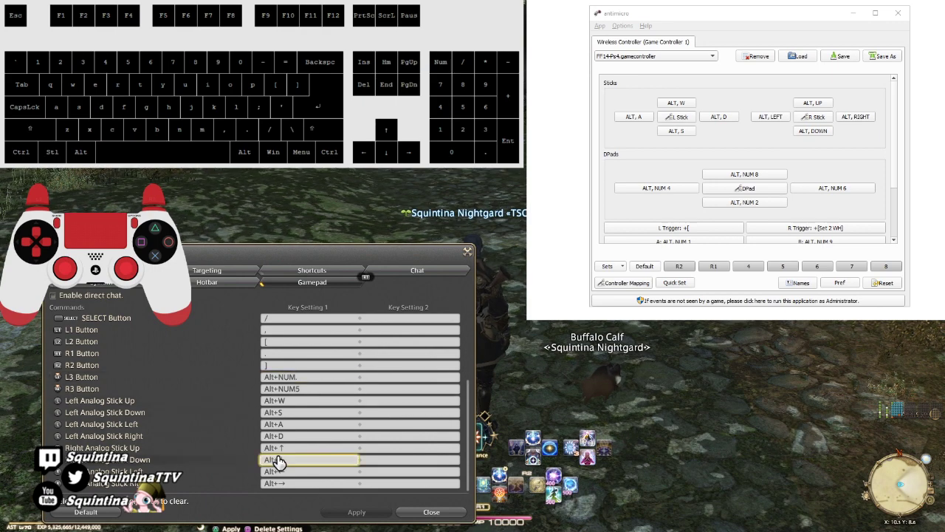
# Step: Compare the game's D-pad keybinds with antimicro by inspecting the D-pad up button's advanced assignments, closing its dialogs without changes
pyautogui.scroll(4, 279, 461)
pyautogui.scroll(1, 279, 460)
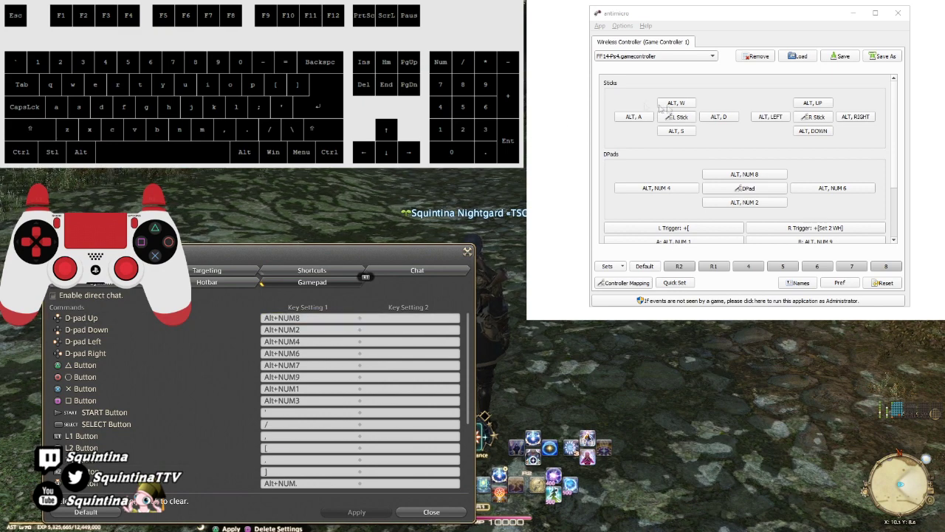
pyautogui.click(894, 105)
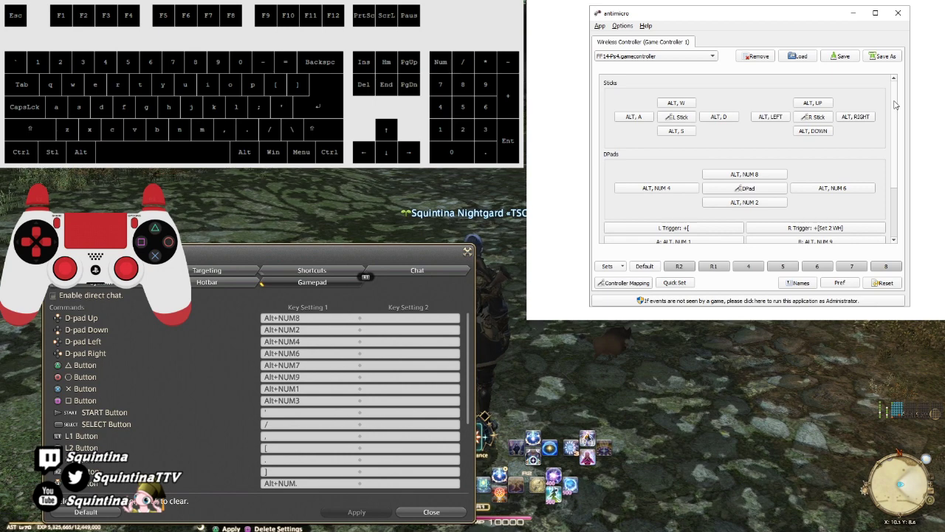
pyautogui.click(371, 286)
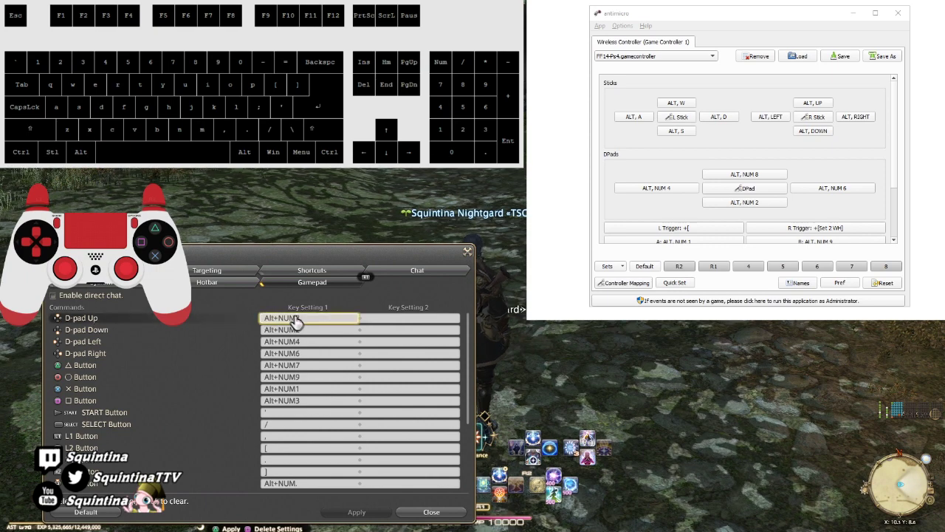
pyautogui.moveTo(895, 109); pyautogui.dragTo(889, 159)
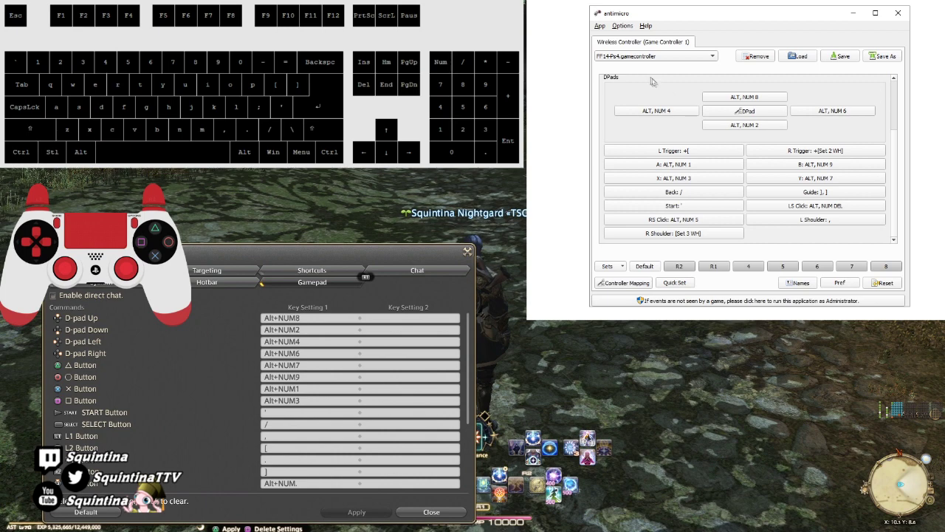
pyautogui.click(739, 98)
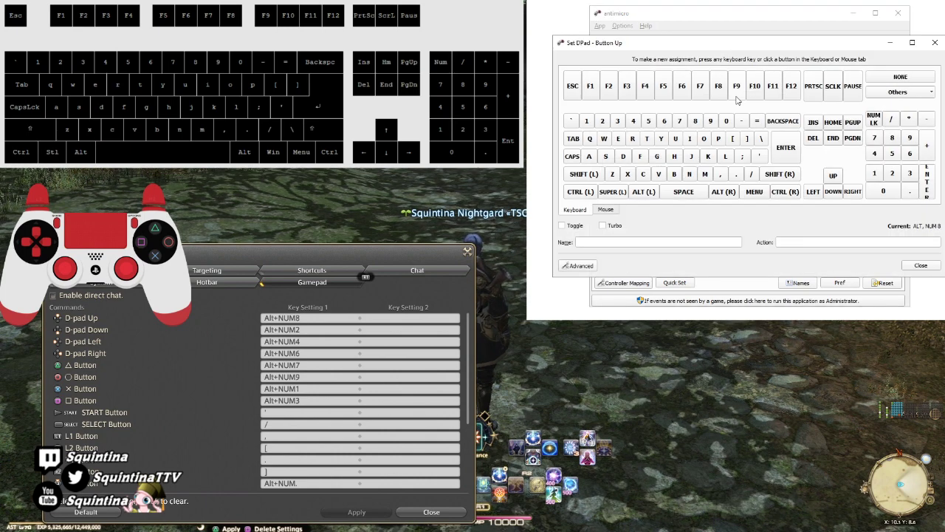
pyautogui.click(587, 266)
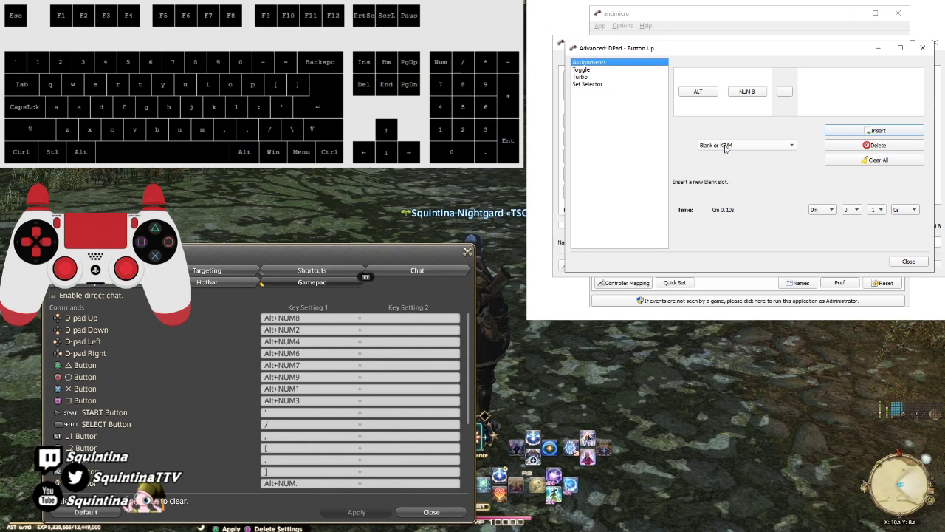
pyautogui.click(922, 47)
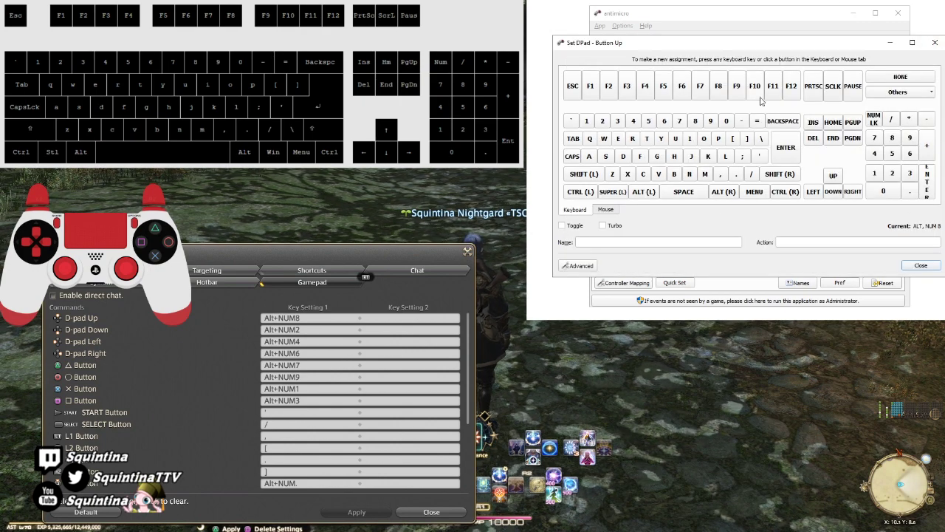
pyautogui.click(920, 266)
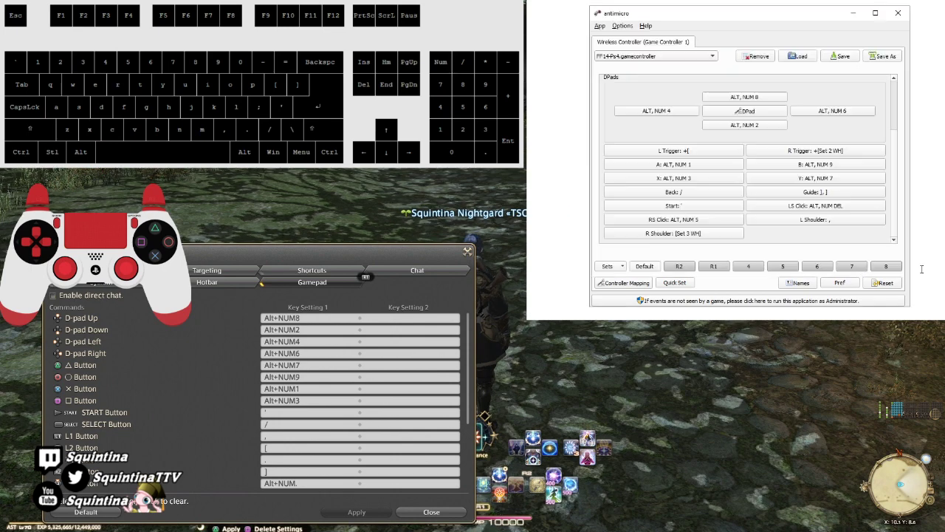
# Step: Inspect the R Trigger's positive button and its advanced assignments in the Default set, closing all its dialogs
pyautogui.click(861, 152)
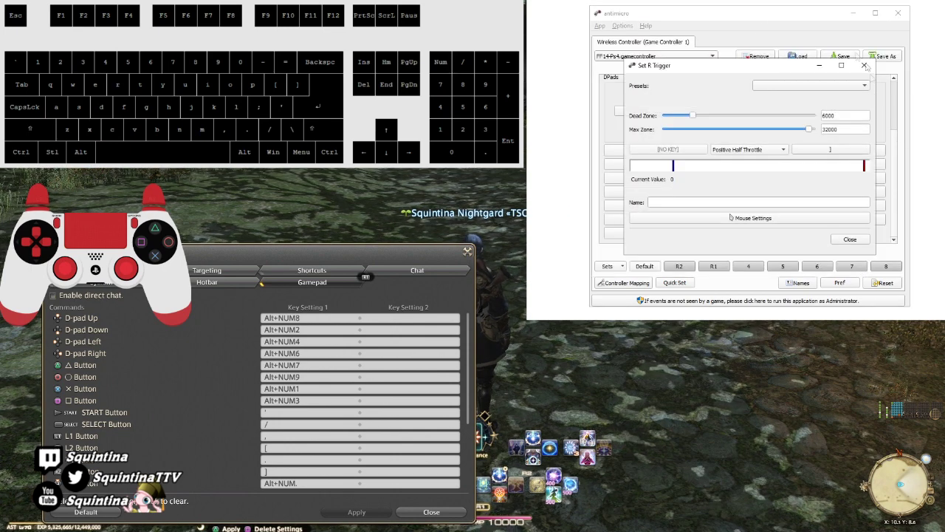
pyautogui.click(832, 151)
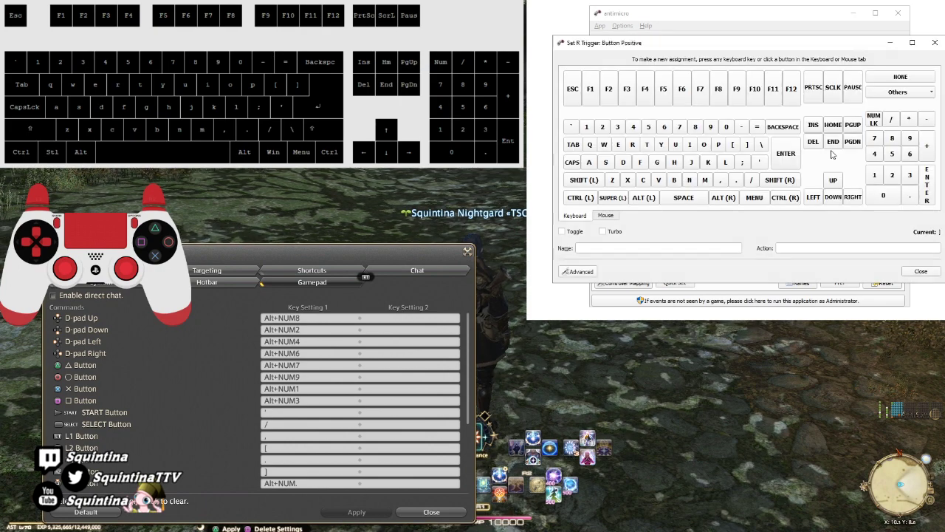
pyautogui.click(591, 272)
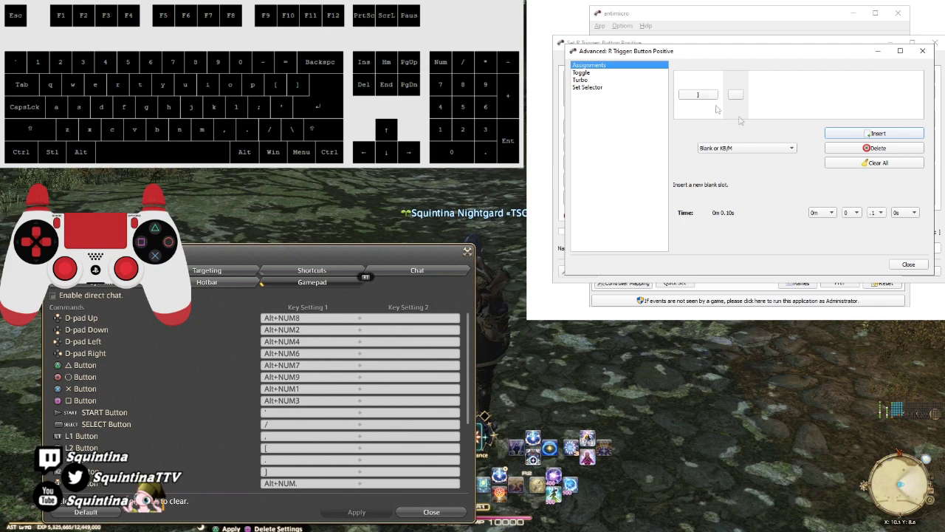
pyautogui.click(908, 263)
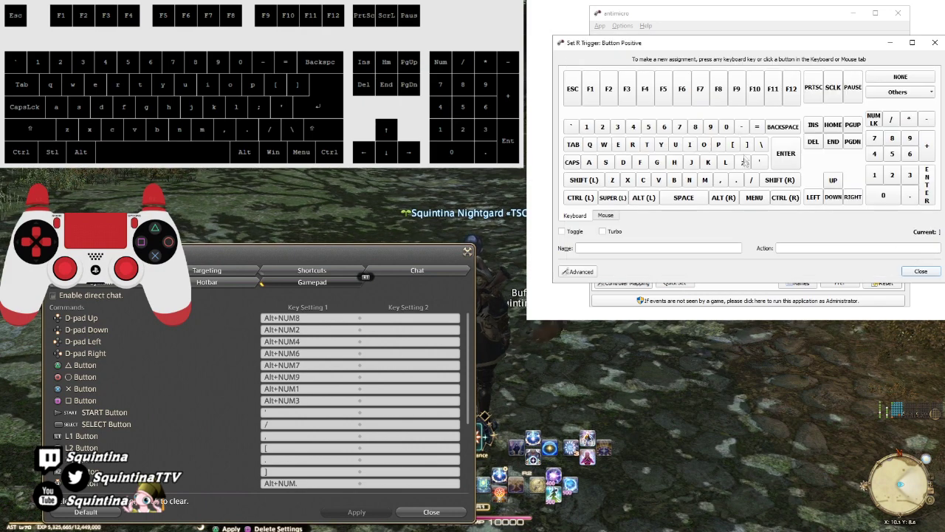
pyautogui.click(920, 271)
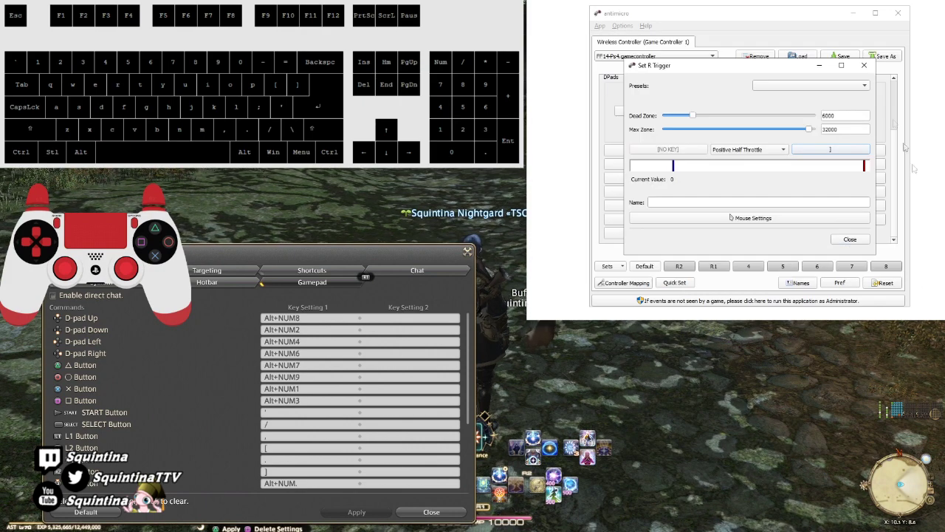
pyautogui.click(865, 66)
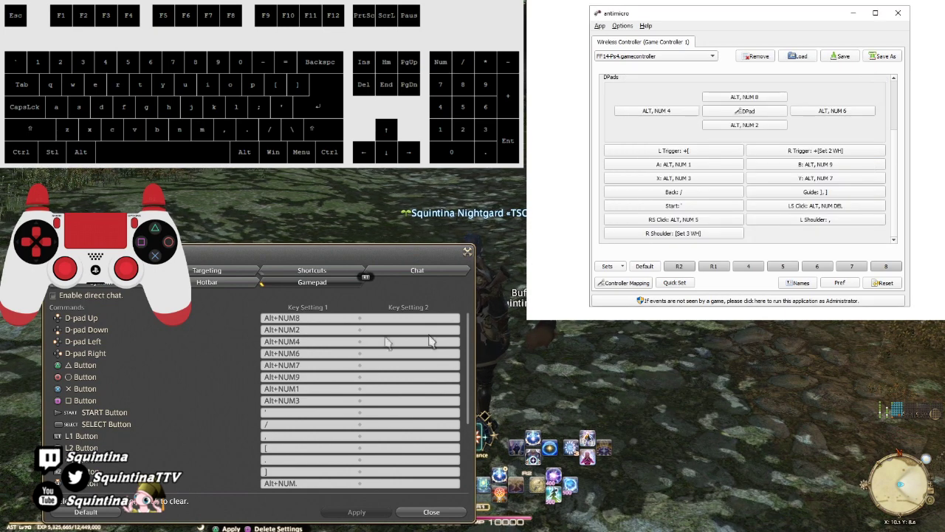
# Step: Review the game's Gamepad keybinds from the face buttons through the analog sticks, and close the keybind window
pyautogui.click(354, 340)
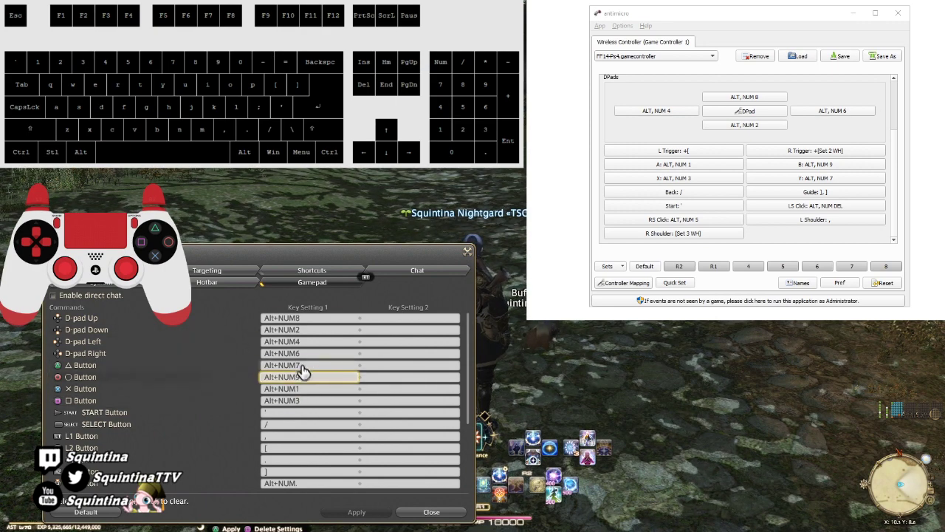
pyautogui.scroll(-3, 253, 391)
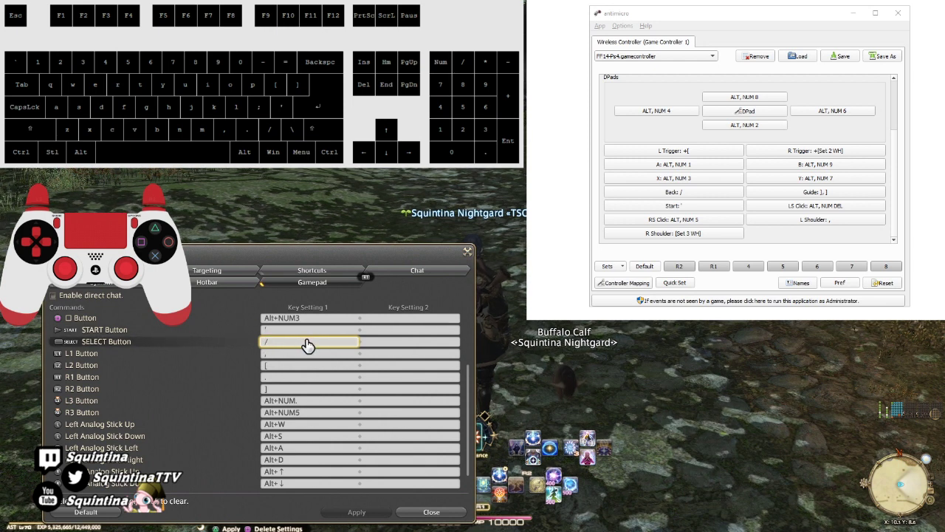
pyautogui.scroll(-2, 306, 345)
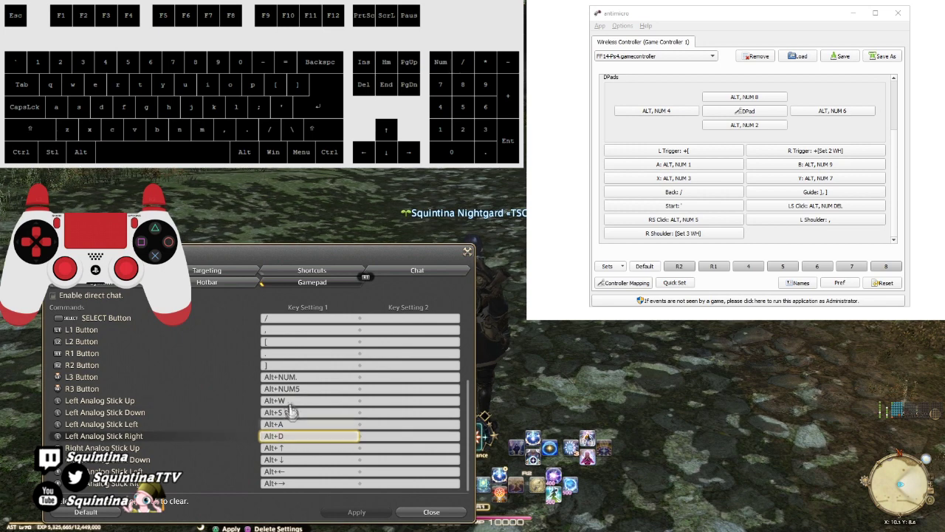
pyautogui.scroll(6, 296, 406)
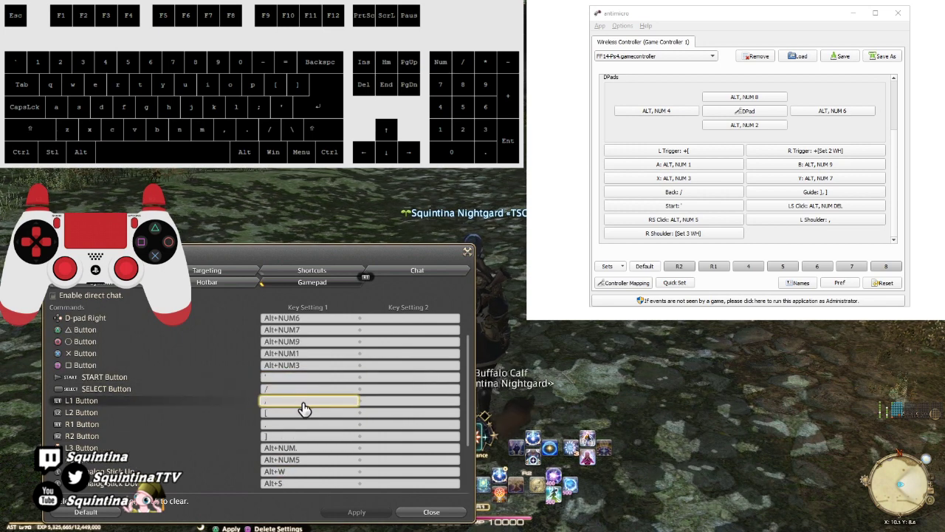
pyautogui.scroll(-6, 303, 418)
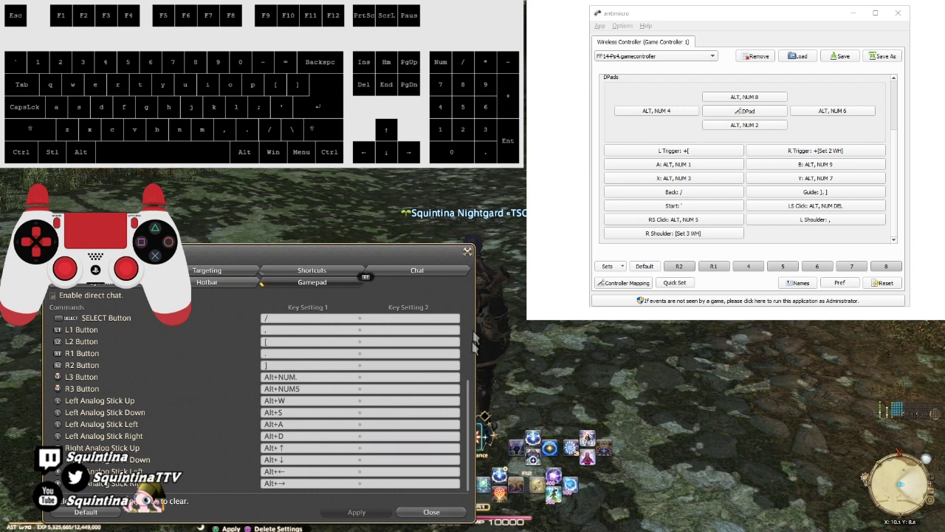
pyautogui.click(431, 511)
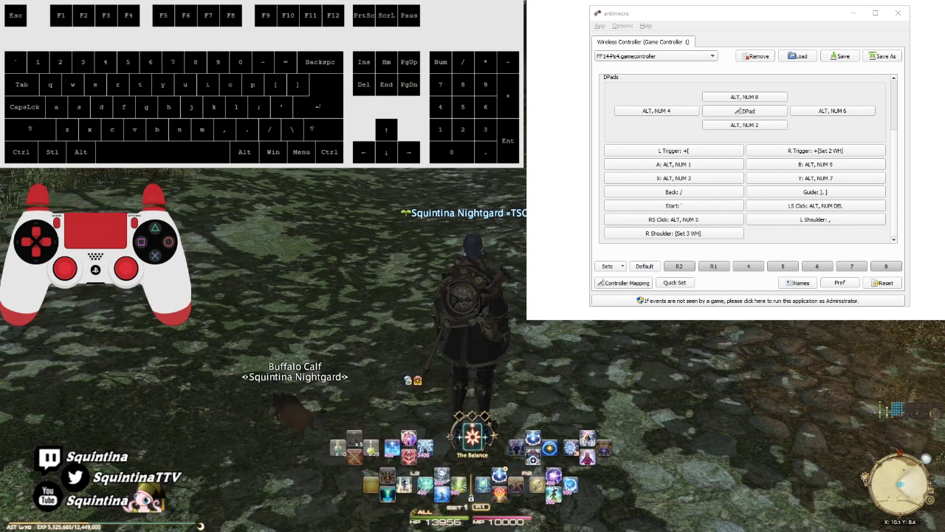
# Step: Switch to antimicro and examine the Default set's stick, D-pad, trigger and button assignments
pyautogui.click(728, 15)
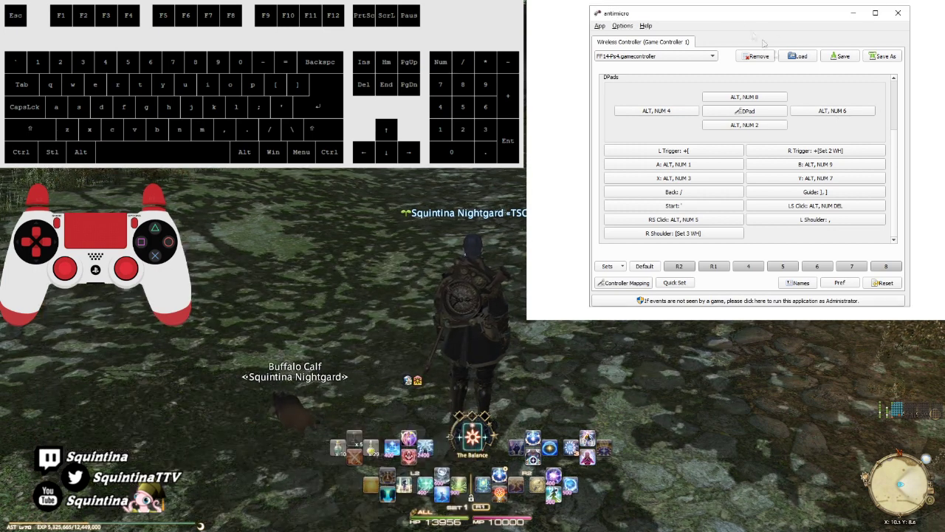
pyautogui.scroll(3, 849, 170)
pyautogui.scroll(-3, 831, 185)
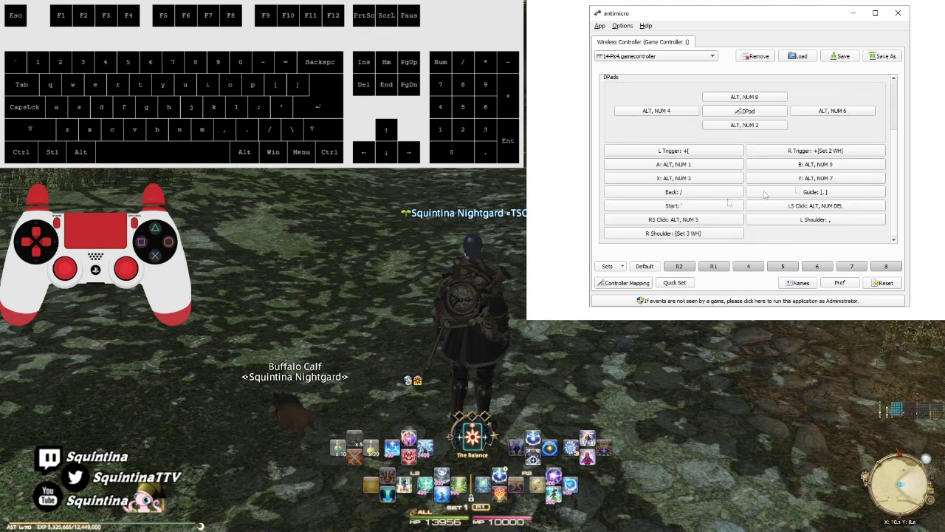
pyautogui.click(647, 267)
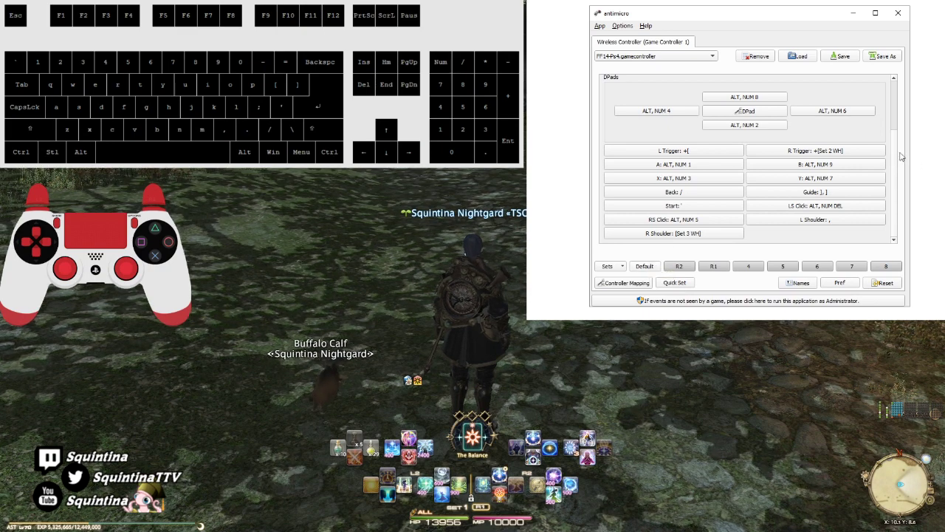
pyautogui.scroll(3, 897, 159)
pyautogui.scroll(-3, 894, 170)
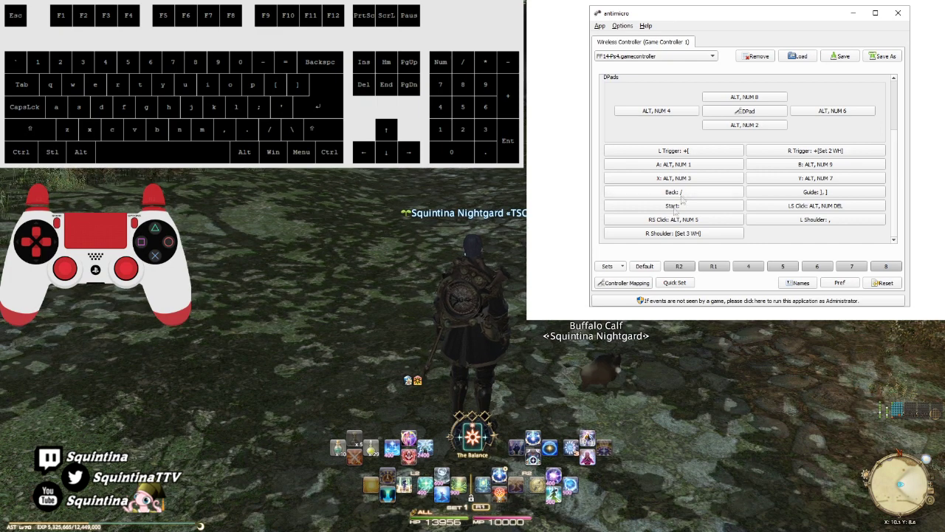
# Step: Check the set names in antimicro's Set Name Settings and cancel the dialog
pyautogui.click(607, 268)
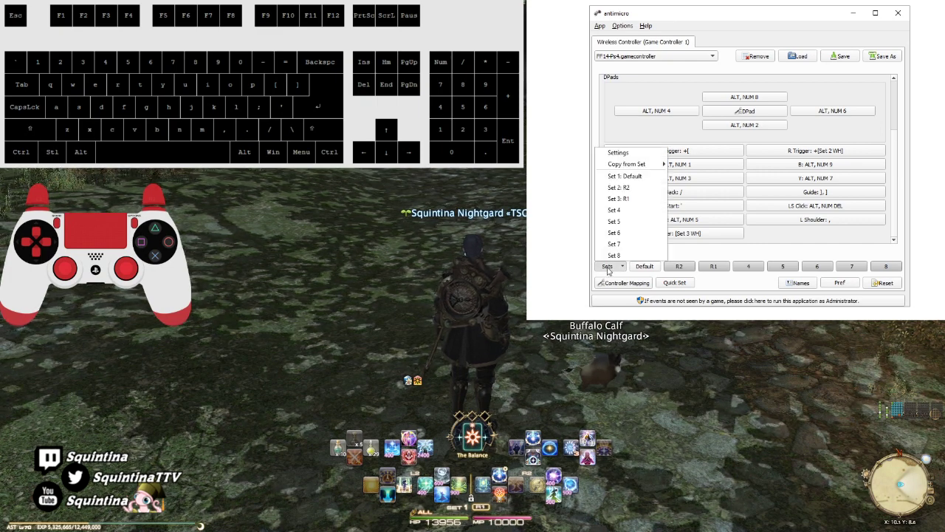
pyautogui.click(617, 152)
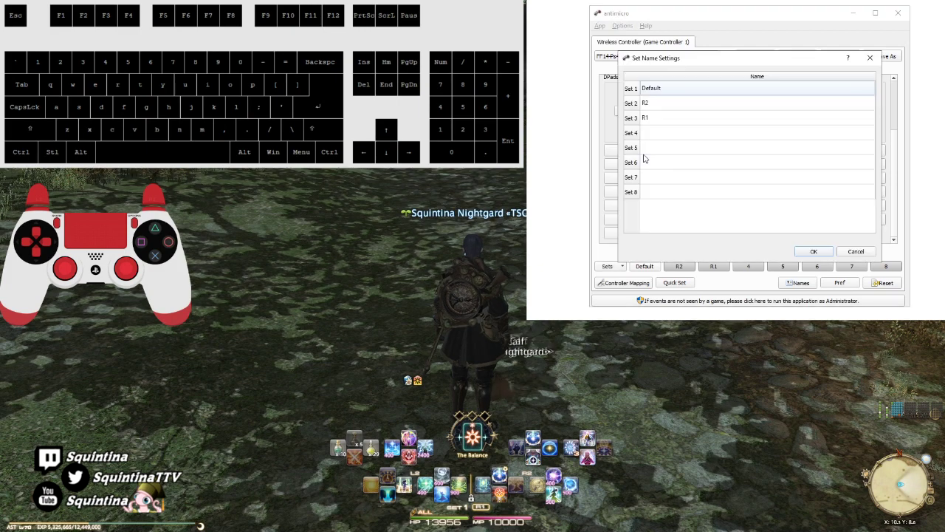
pyautogui.click(851, 252)
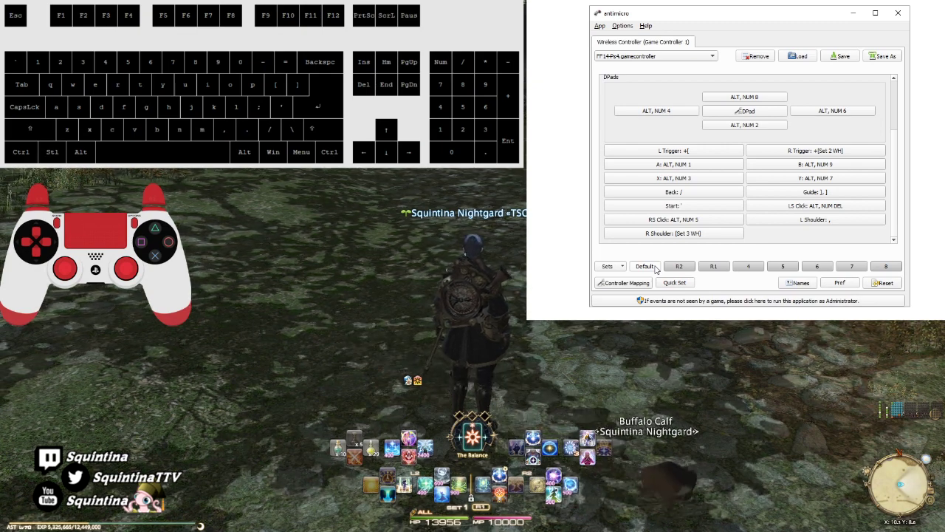
# Step: Compare the R1 set's assignments with those of the Default set
pyautogui.click(728, 266)
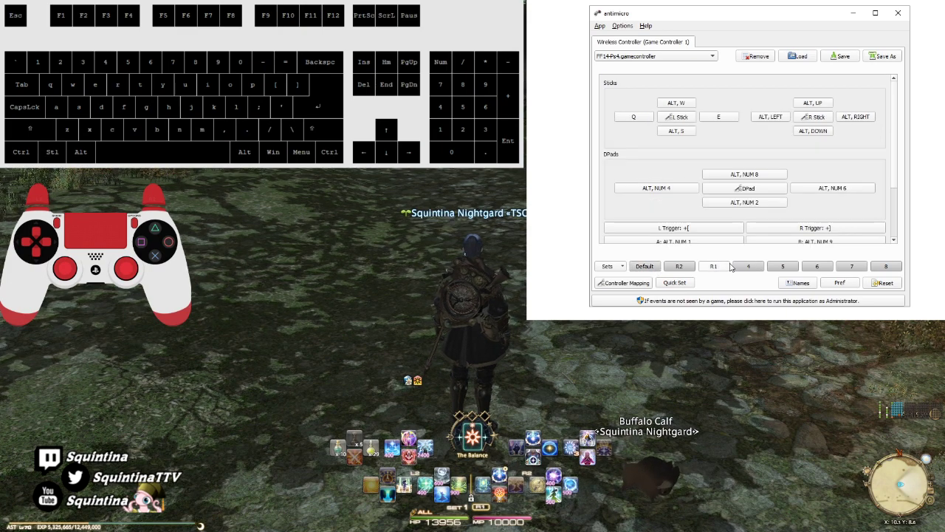
pyautogui.click(641, 269)
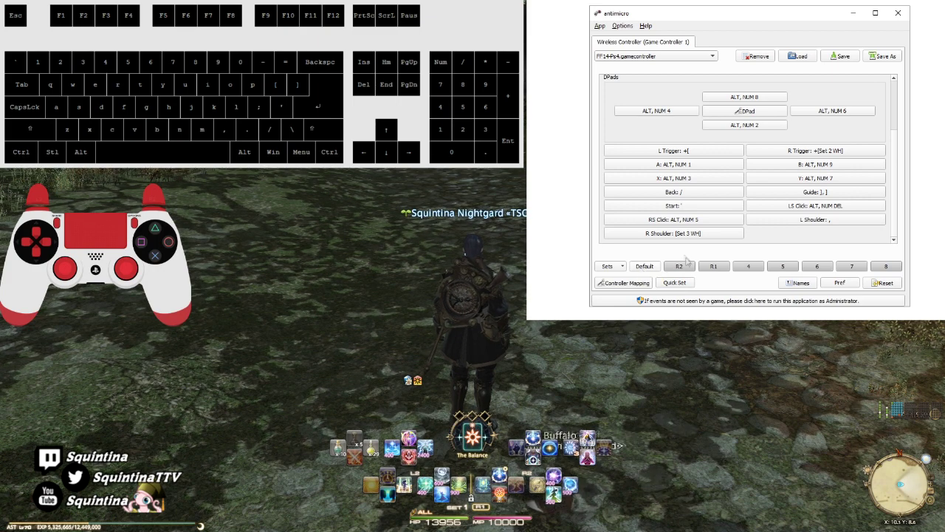
pyautogui.scroll(3, 891, 108)
pyautogui.scroll(-3, 892, 108)
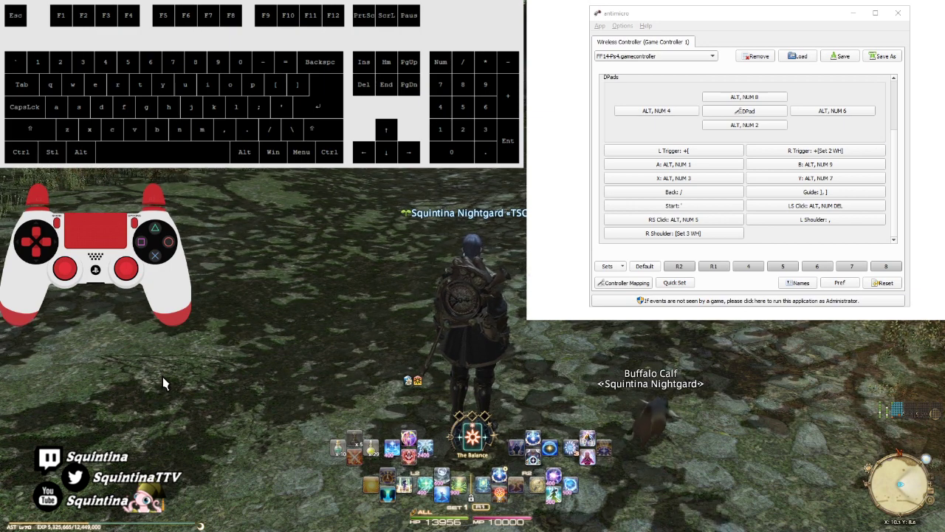
# Step: Test the R2 set in the game by holding R2, using Start as the middle mouse button, and moving with the left stick
pyautogui.press(']')
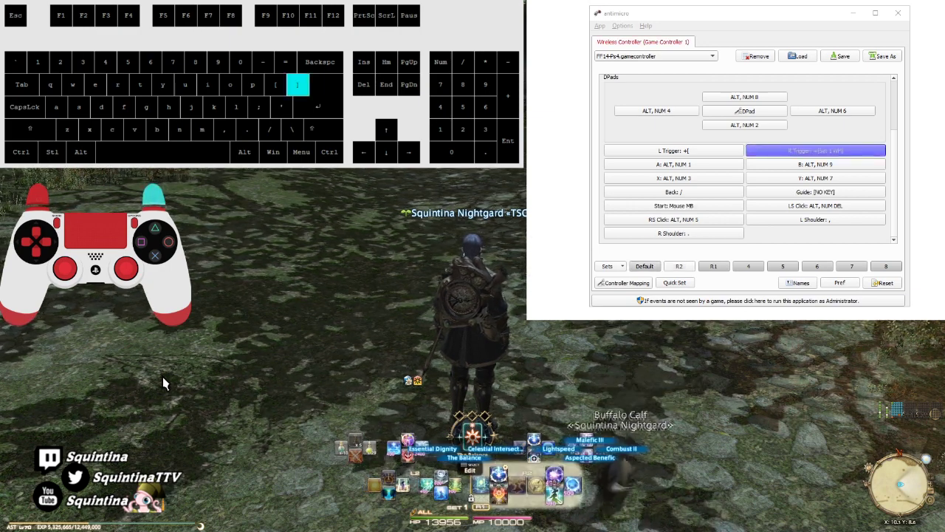
pyautogui.middleClick(163, 376)
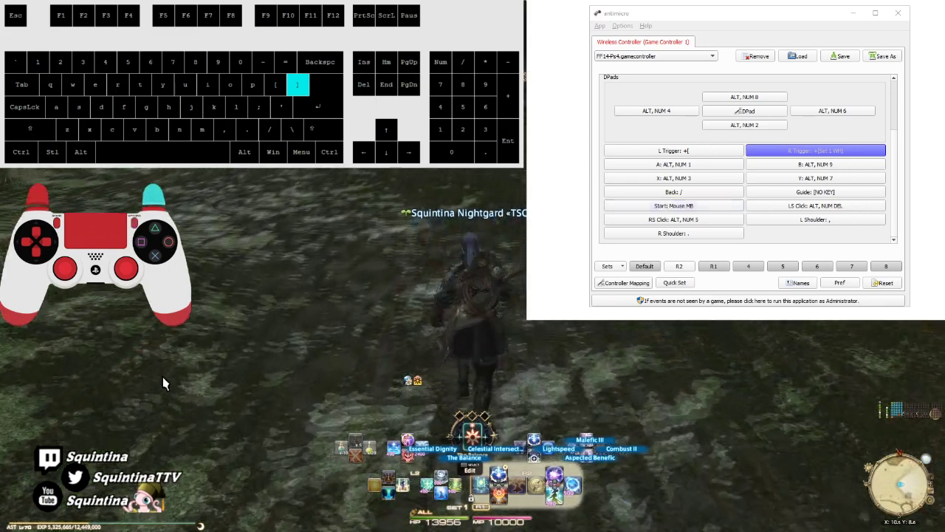
pyautogui.hotkey('alt', 's')
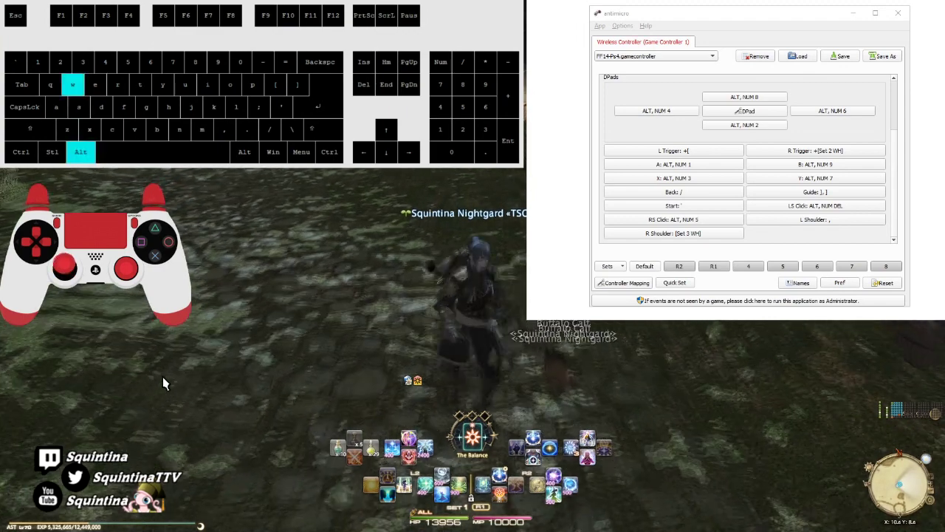
# Step: Display the R2 set and check which sets its assignments can be copied from
pyautogui.click(683, 265)
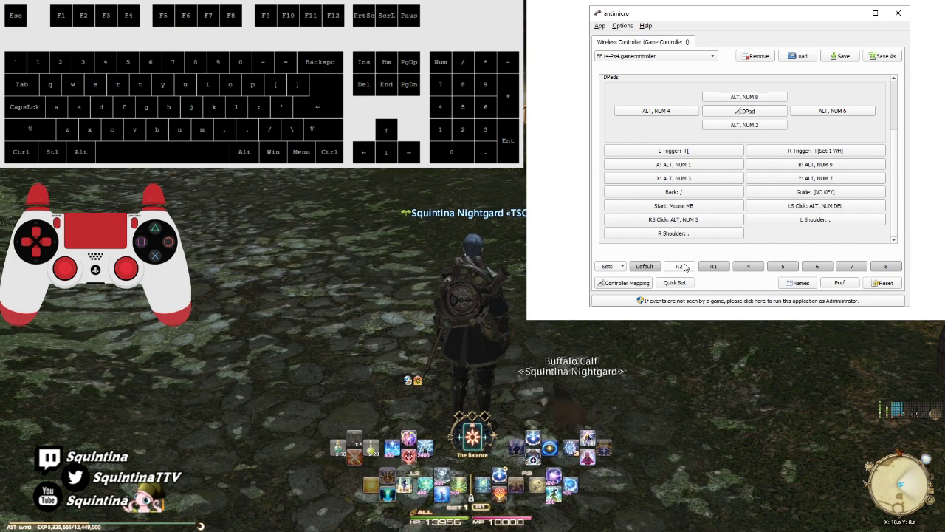
pyautogui.click(608, 270)
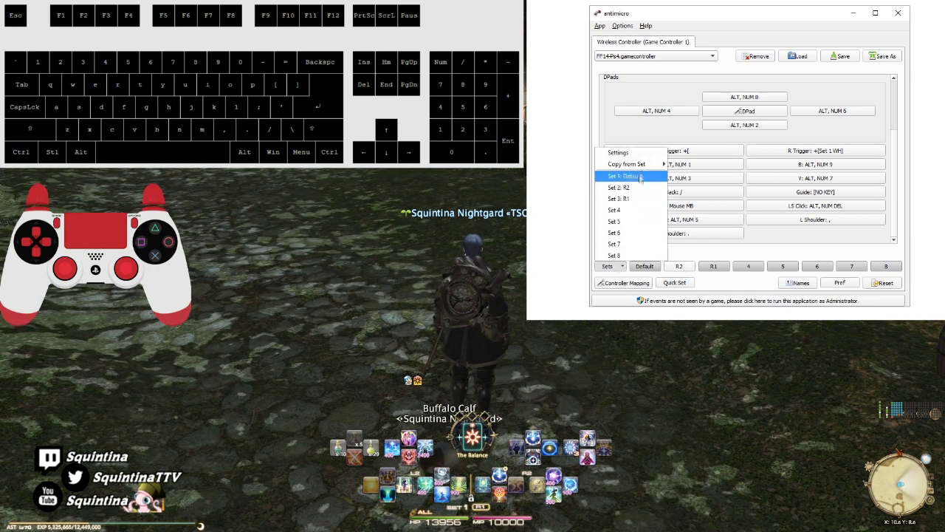
pyautogui.moveTo(644, 167)
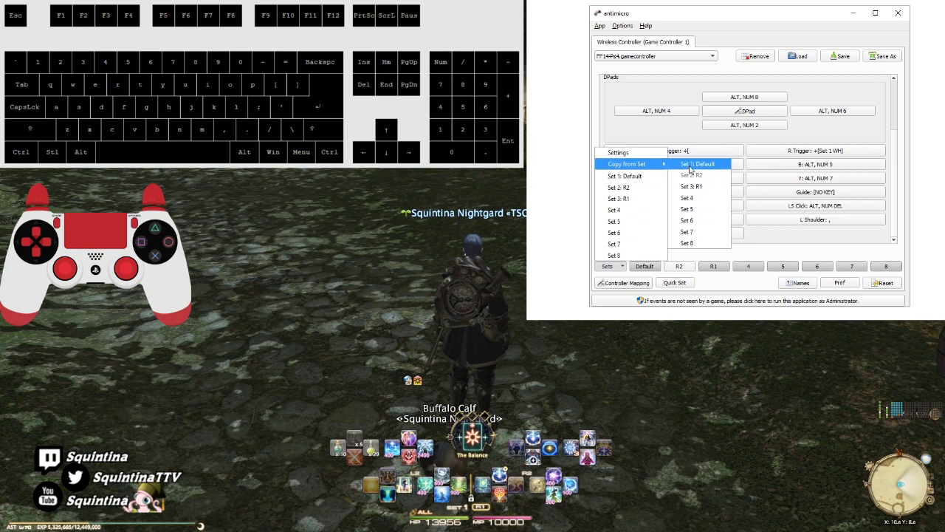
pyautogui.click(680, 265)
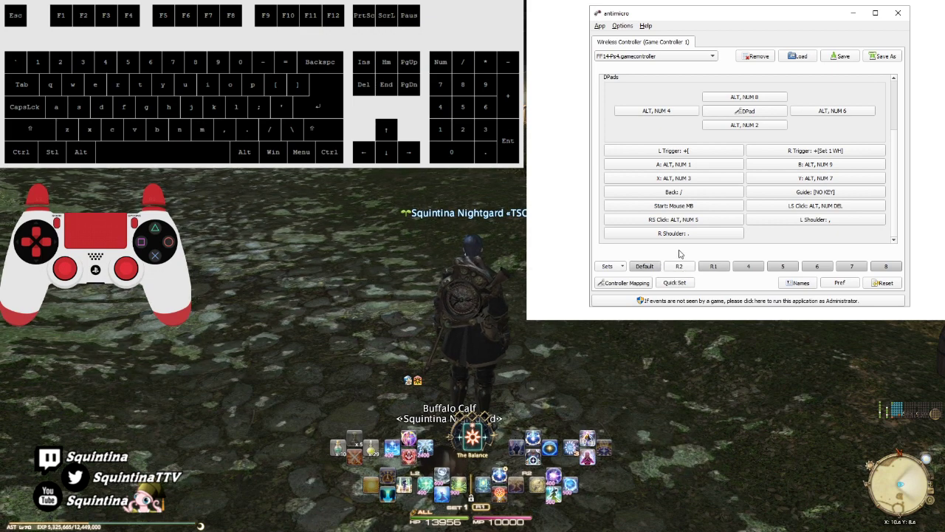
# Step: Compare the button assignments of Set 4, the Default set and the R2 set
pyautogui.click(749, 268)
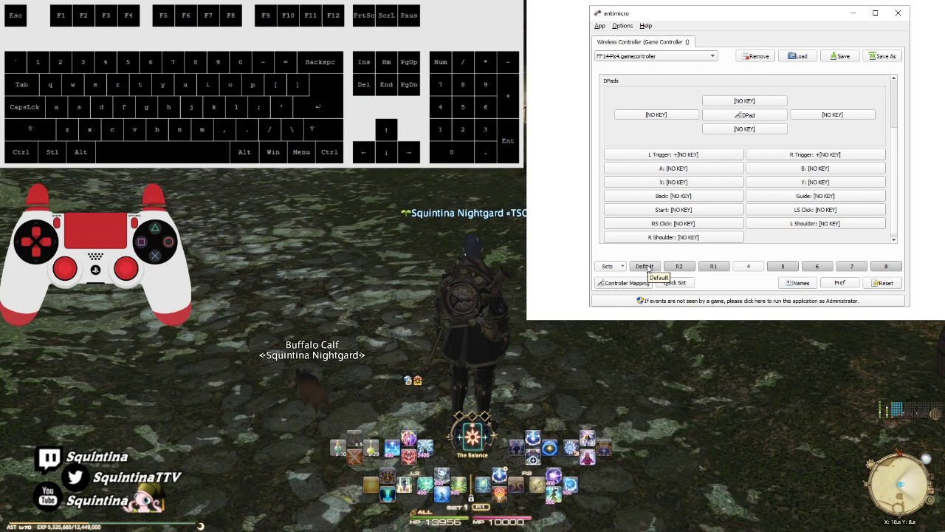
pyautogui.click(683, 265)
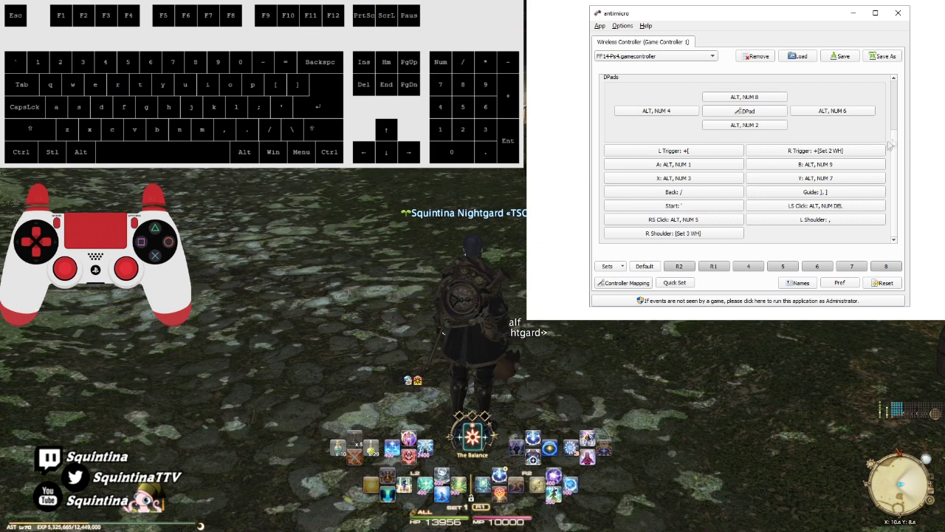
pyautogui.scroll(2, 895, 153)
pyautogui.scroll(-2, 888, 165)
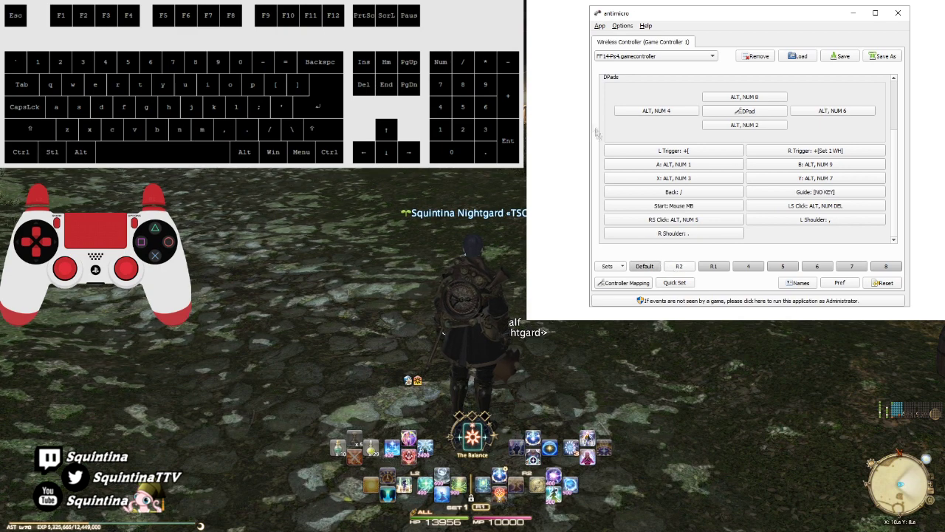
# Step: Examine the mouse assignment options for the Start button in the R2 set and close its dialog
pyautogui.click(681, 210)
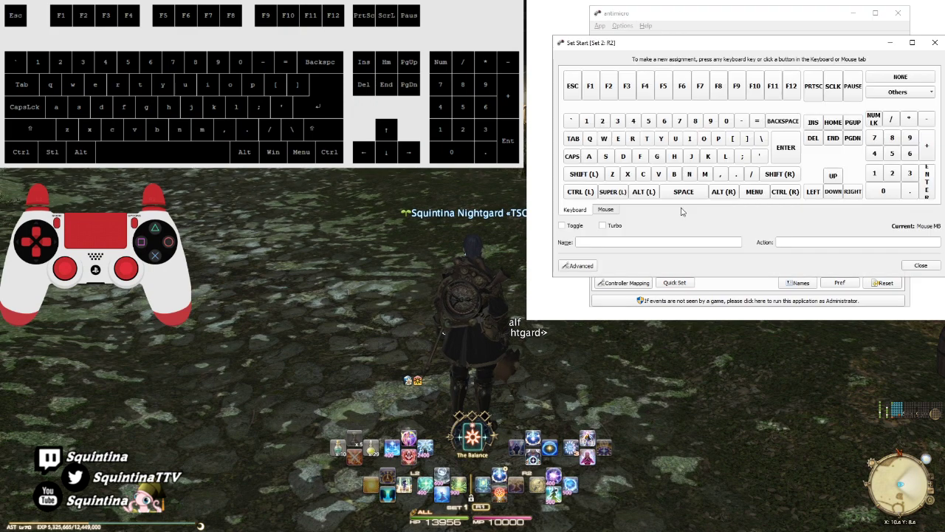
pyautogui.click(607, 209)
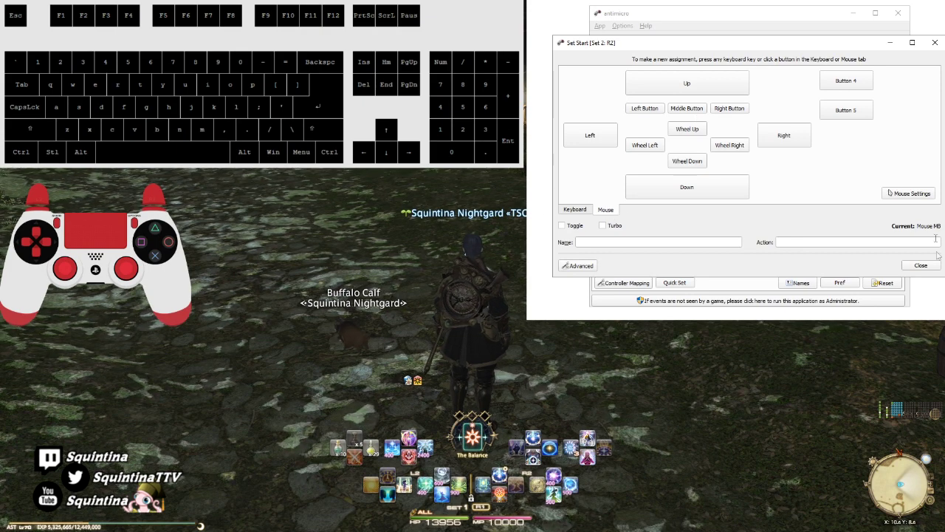
pyautogui.click(920, 265)
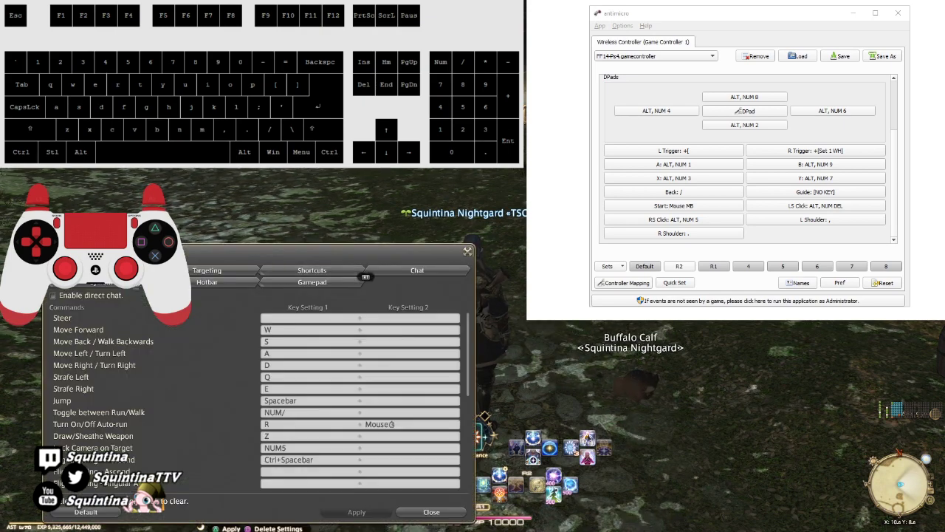
# Step: Switch to the game's keybind settings, review the movement, targeting and chat key assignments, and close the window
pyautogui.scroll(-5, 469, 359)
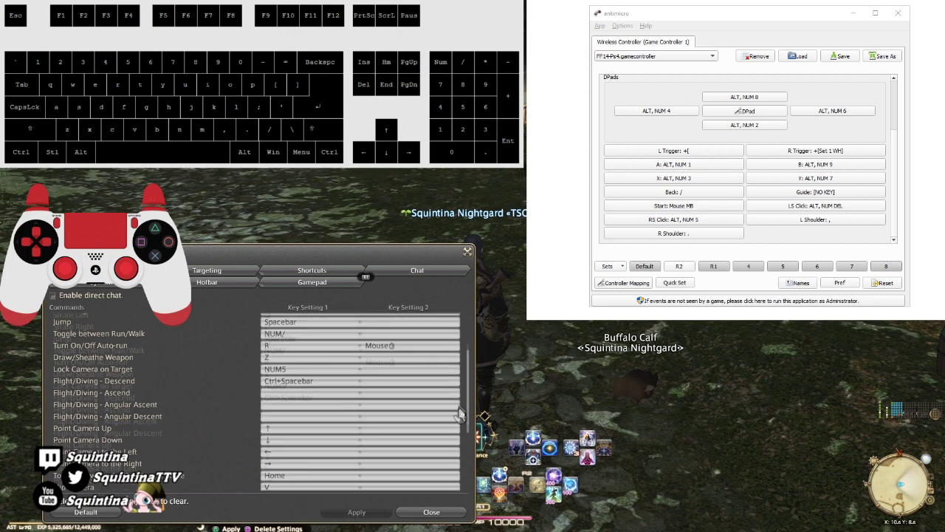
pyautogui.scroll(5, 455, 413)
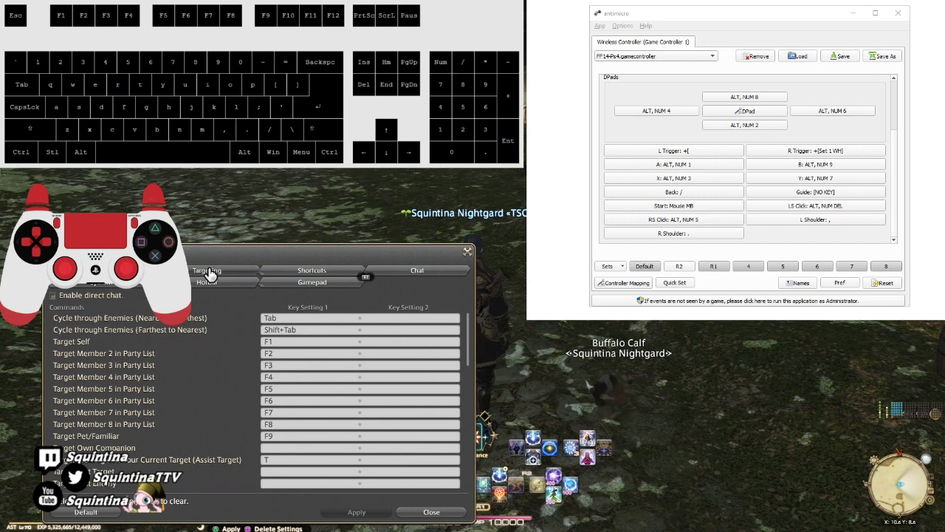
pyautogui.click(399, 277)
pyautogui.scroll(-4, 462, 347)
pyautogui.moveTo(462, 373)
pyautogui.mouseDown()
pyautogui.moveTo(464, 484)
pyautogui.moveTo(460, 317)
pyautogui.moveTo(471, 336)
pyautogui.moveTo(468, 380)
pyautogui.moveTo(467, 369)
pyautogui.mouseUp()
pyautogui.scroll(5, 347, 399)
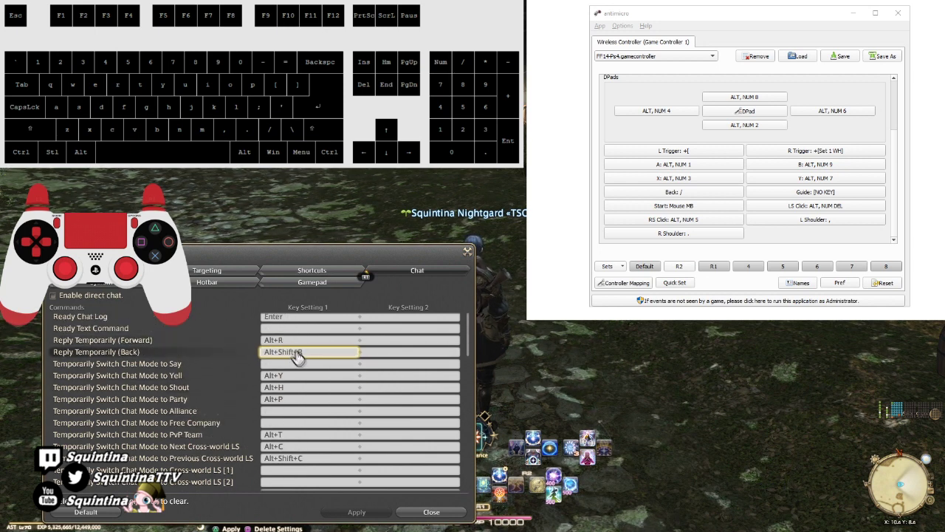
pyautogui.scroll(1, 299, 340)
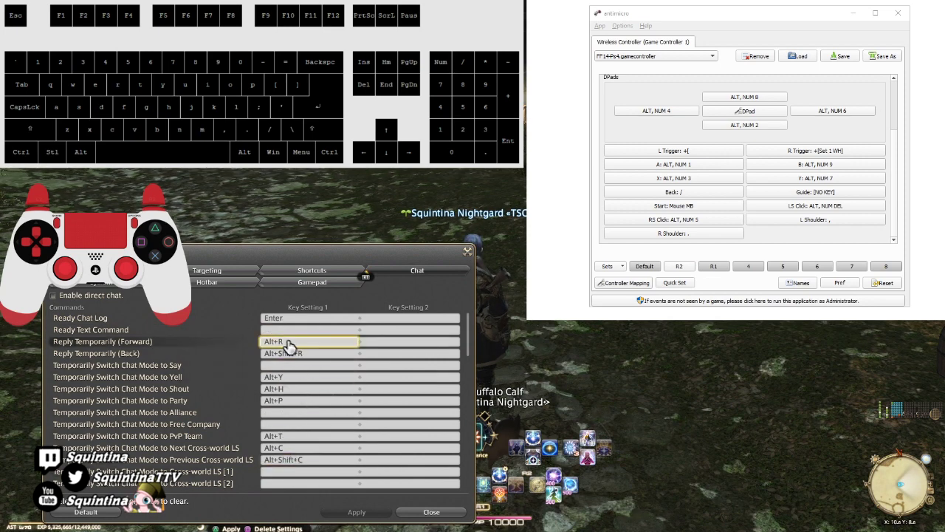
pyautogui.press('Escape')
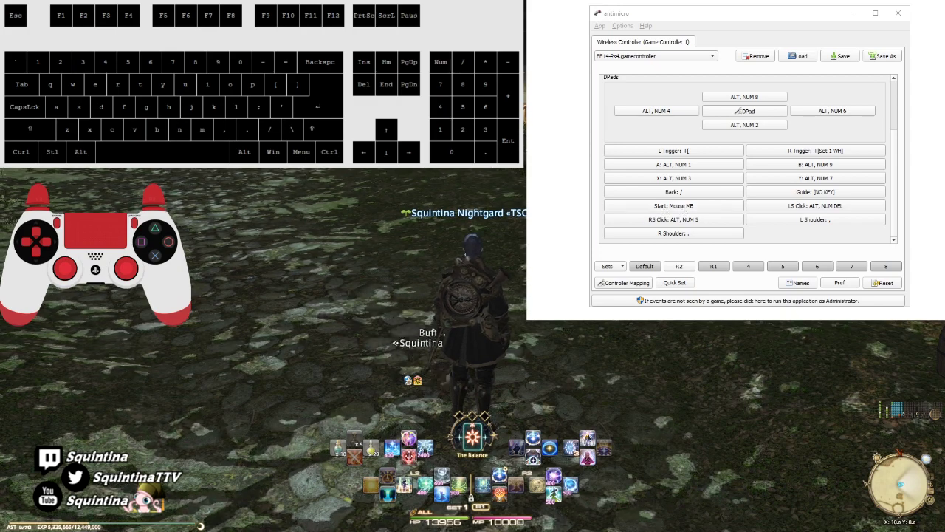
# Step: Set the Default set's R Trigger to Select Set 2 [R2] While Held in its advanced set selector
pyautogui.click(655, 267)
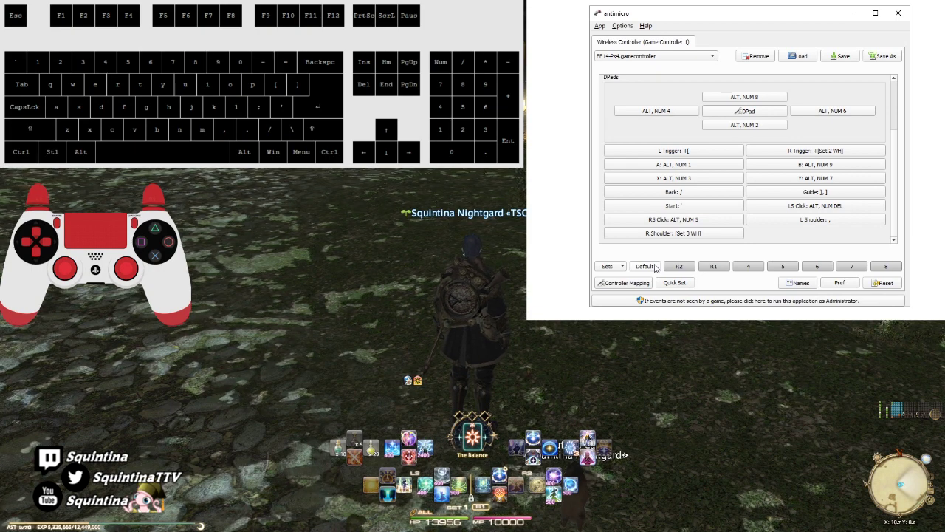
pyautogui.click(851, 152)
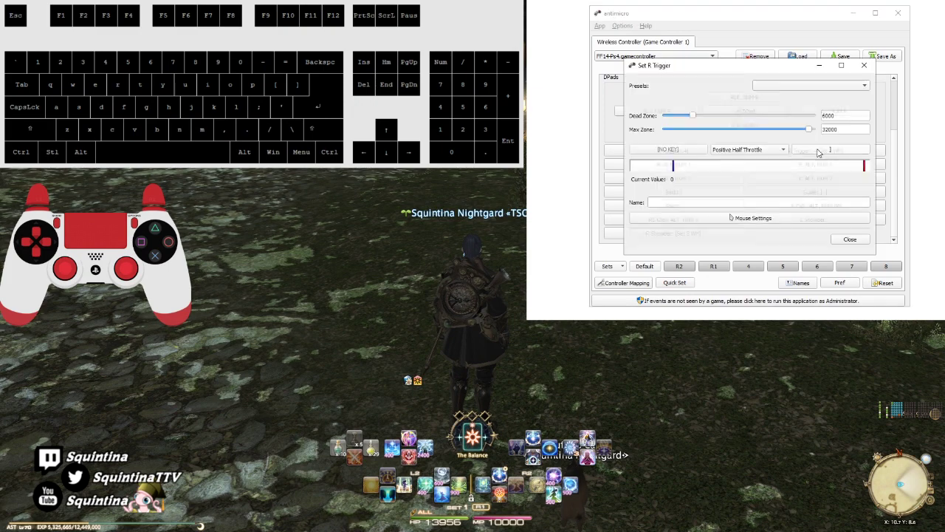
pyautogui.click(826, 152)
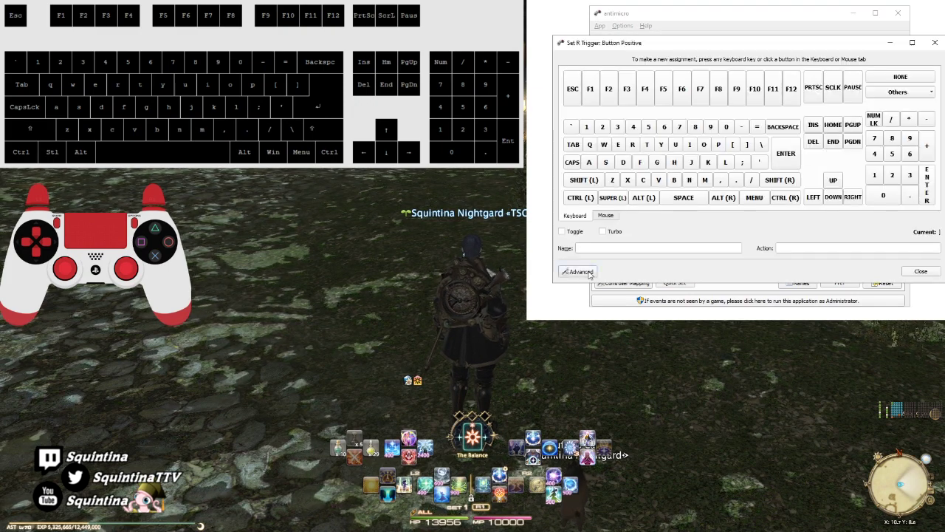
pyautogui.click(573, 272)
pyautogui.click(606, 87)
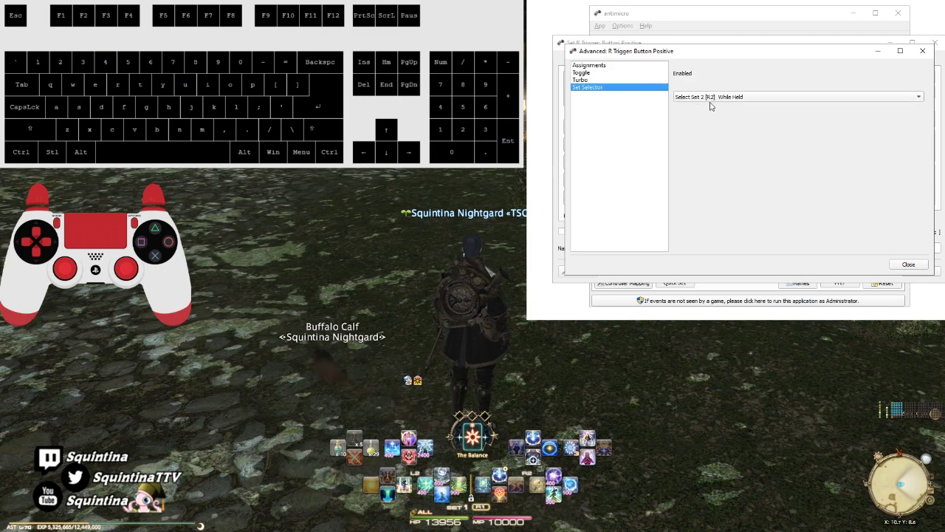
pyautogui.click(737, 97)
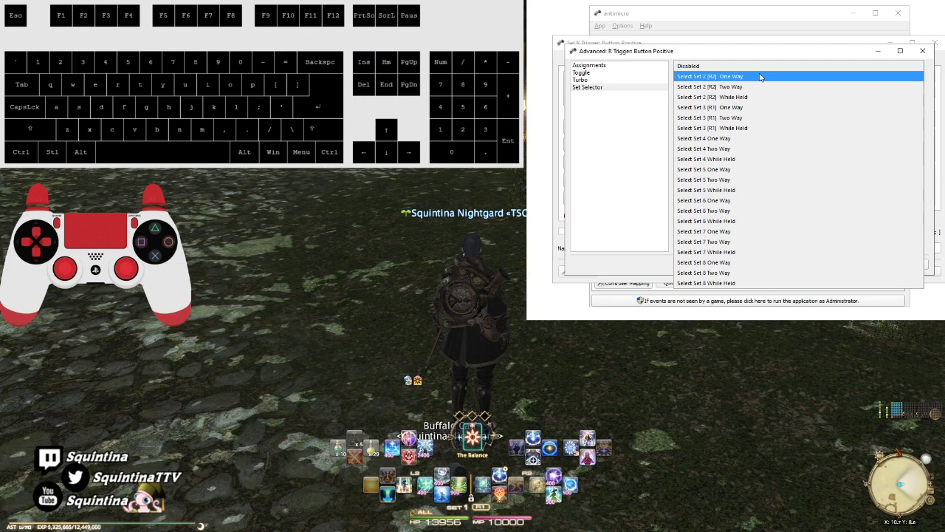
pyautogui.click(738, 97)
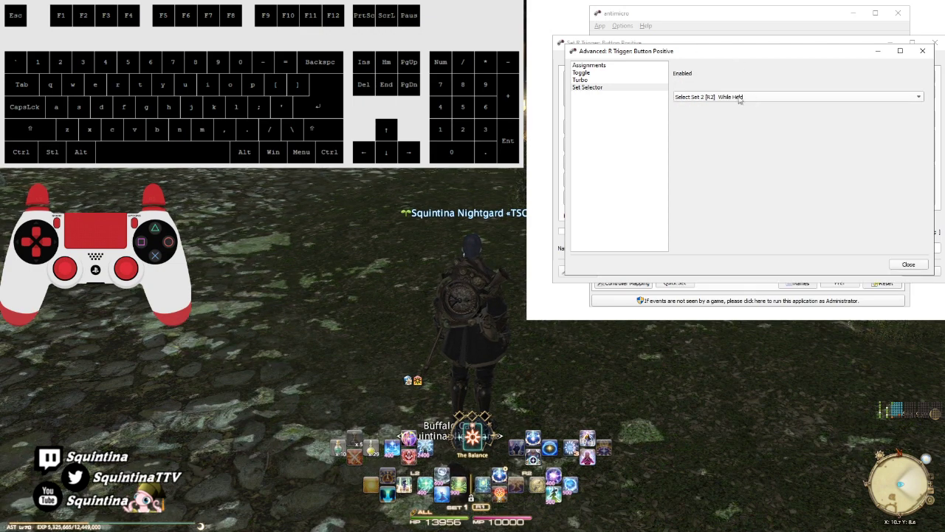
pyautogui.click(906, 264)
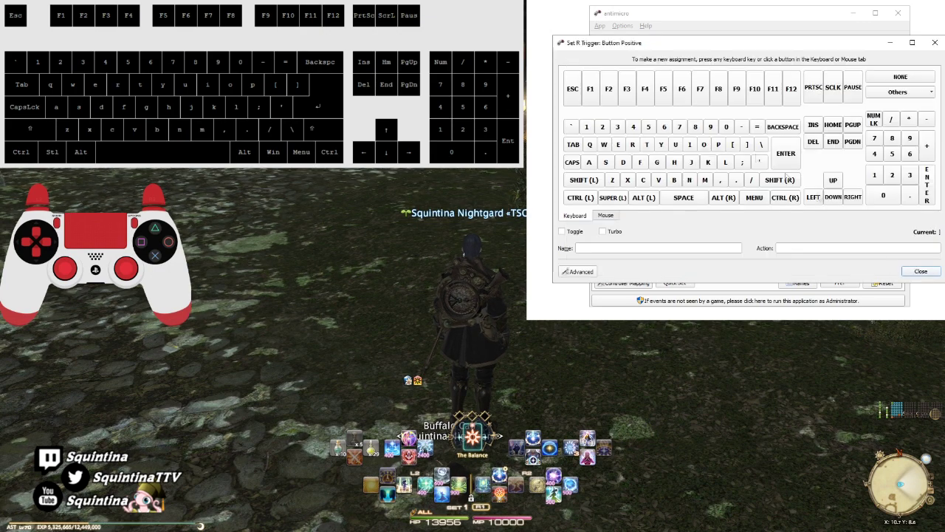
pyautogui.click(921, 272)
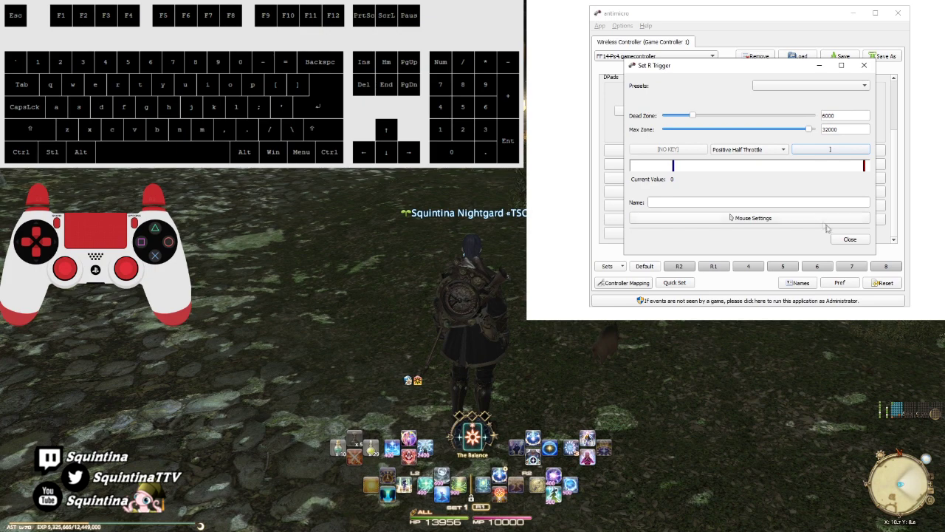
pyautogui.click(850, 239)
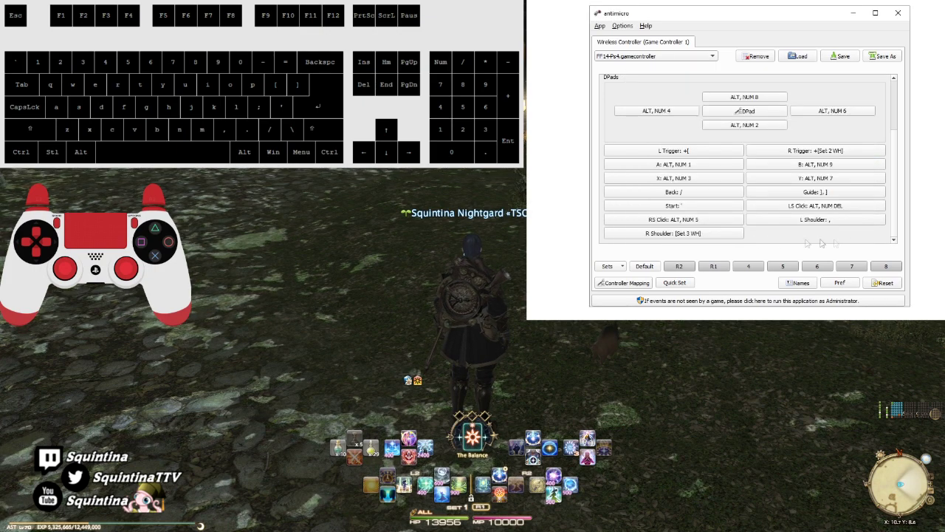
# Step: Compare the Default and R2 sets, and test switching between them in the game by holding R2
pyautogui.click(680, 268)
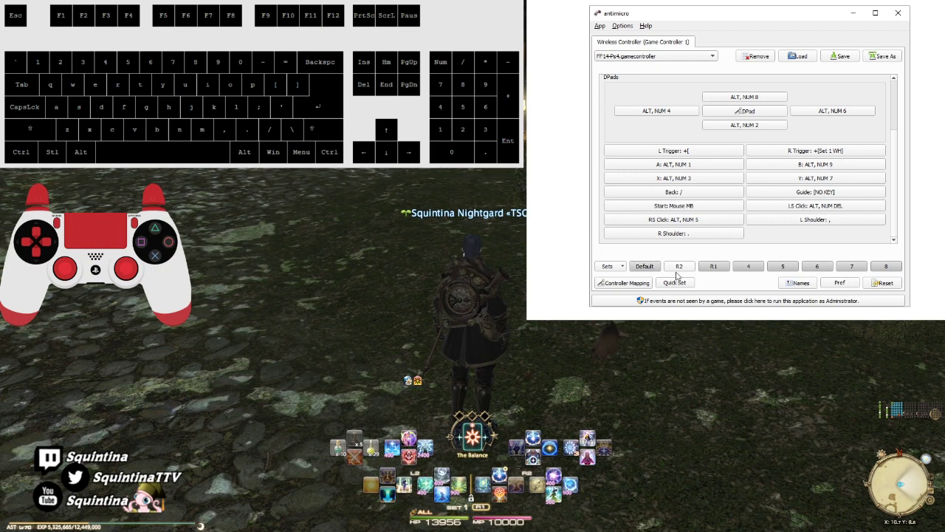
pyautogui.click(645, 267)
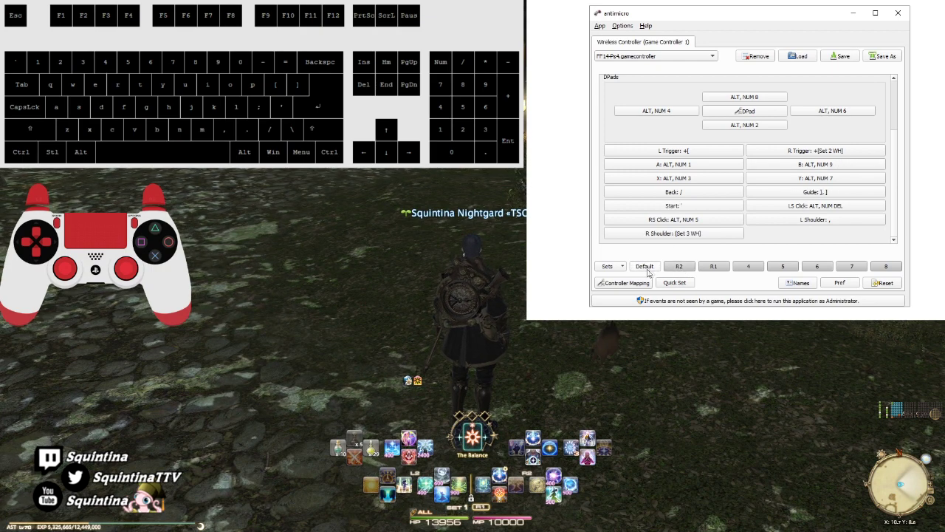
pyautogui.click(676, 267)
pyautogui.click(650, 268)
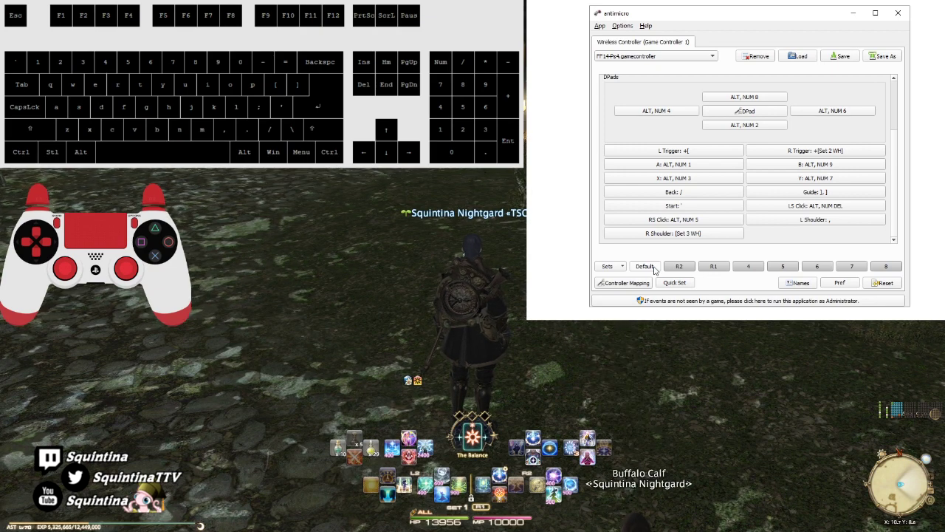
pyautogui.click(718, 325)
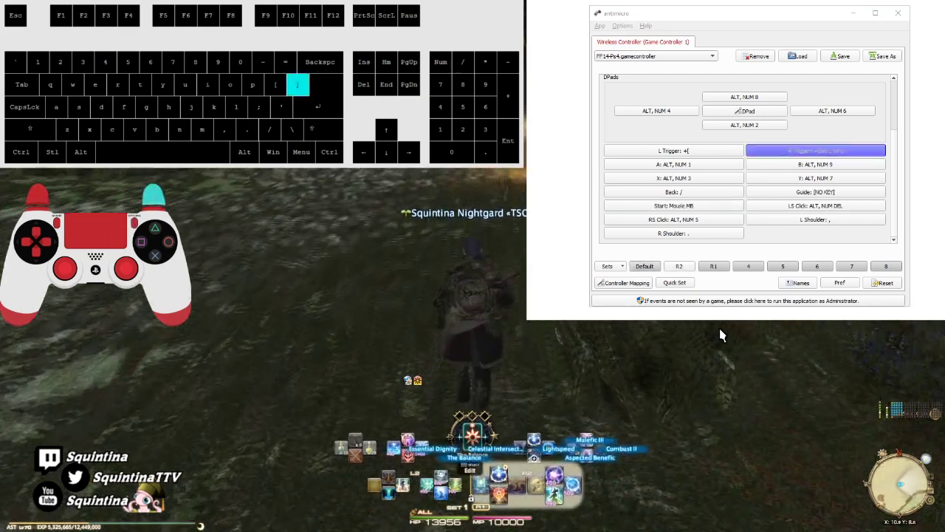
pyautogui.middleClick(718, 326)
# Step: Review the set selector of the Default set's R Trigger and close its assignment dialogs
pyautogui.click(675, 266)
pyautogui.click(812, 155)
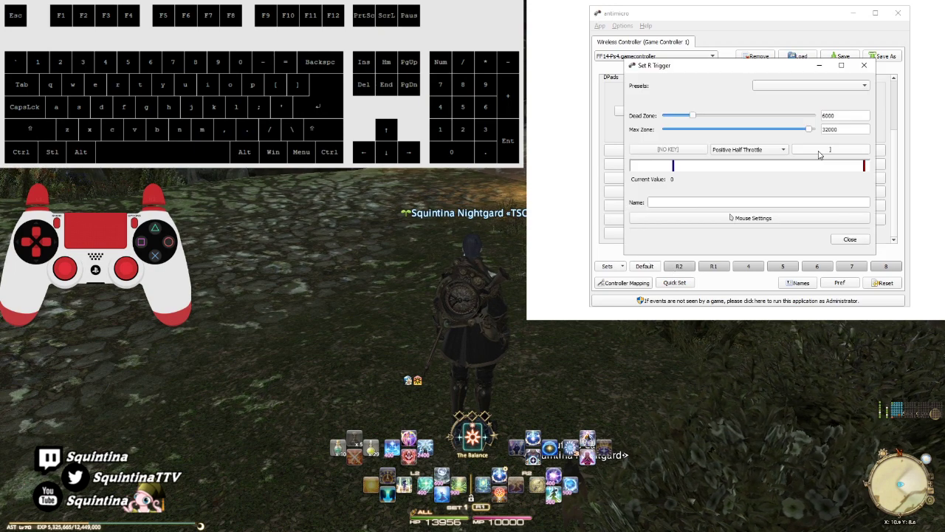
pyautogui.click(825, 151)
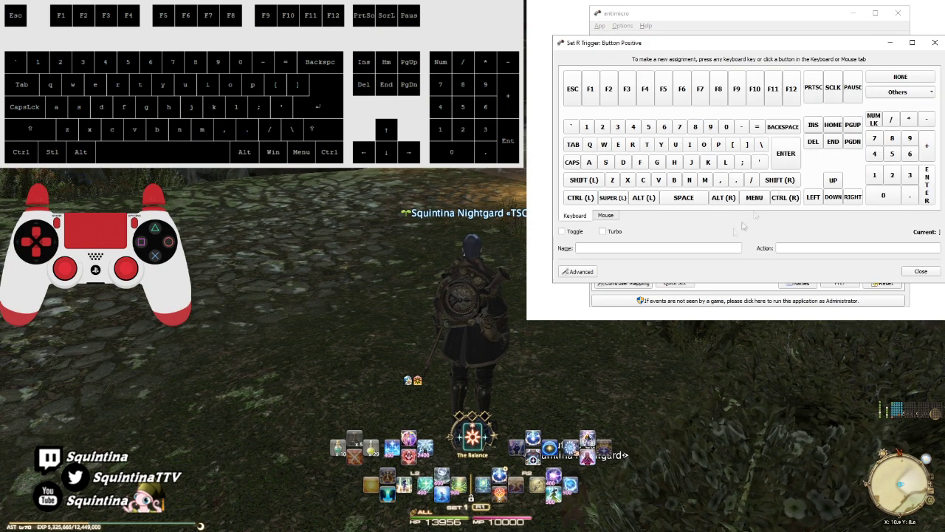
pyautogui.click(577, 272)
pyautogui.click(626, 88)
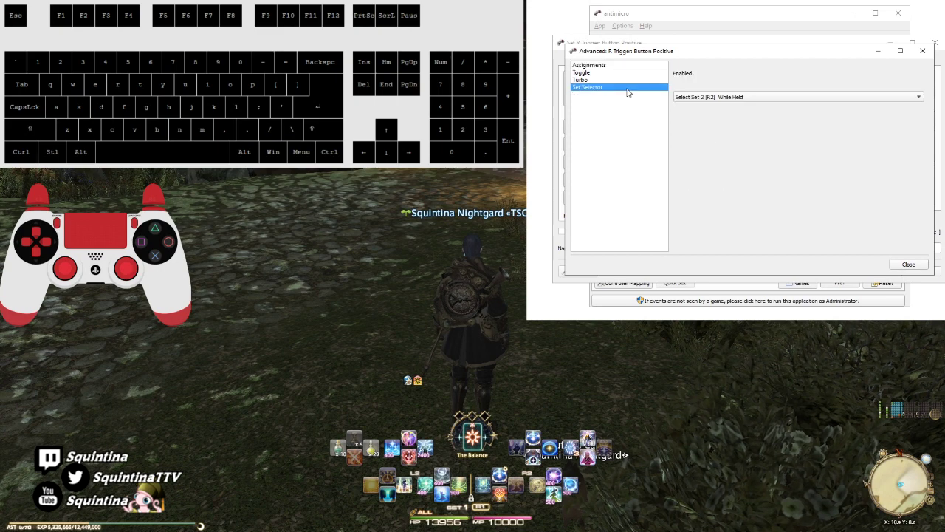
pyautogui.click(906, 264)
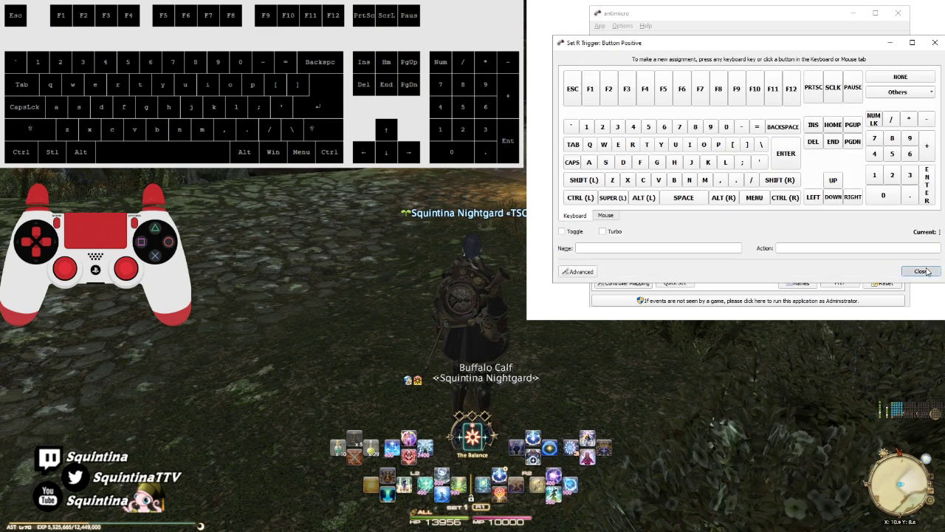
pyautogui.click(920, 271)
pyautogui.click(849, 238)
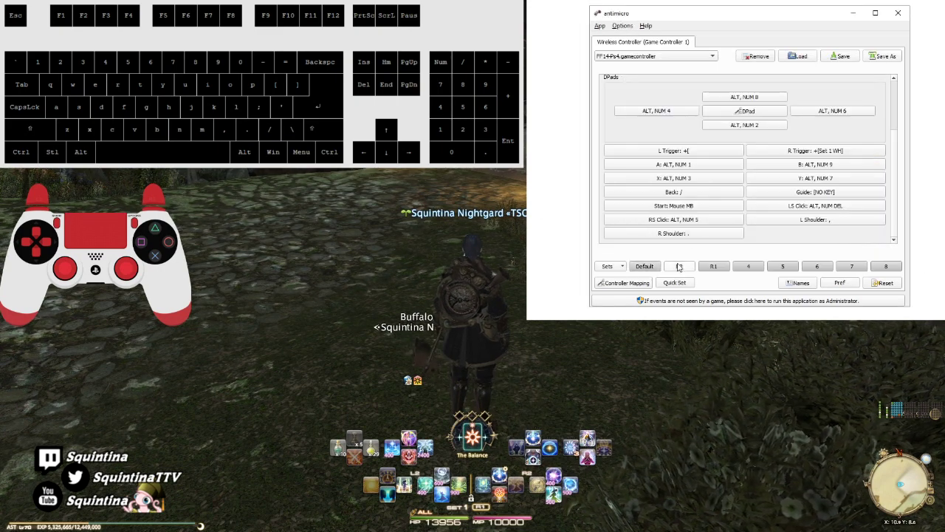
# Step: Review the mouse button assignment options for Start in the R2 set and close the assignment dialog
pyautogui.click(687, 213)
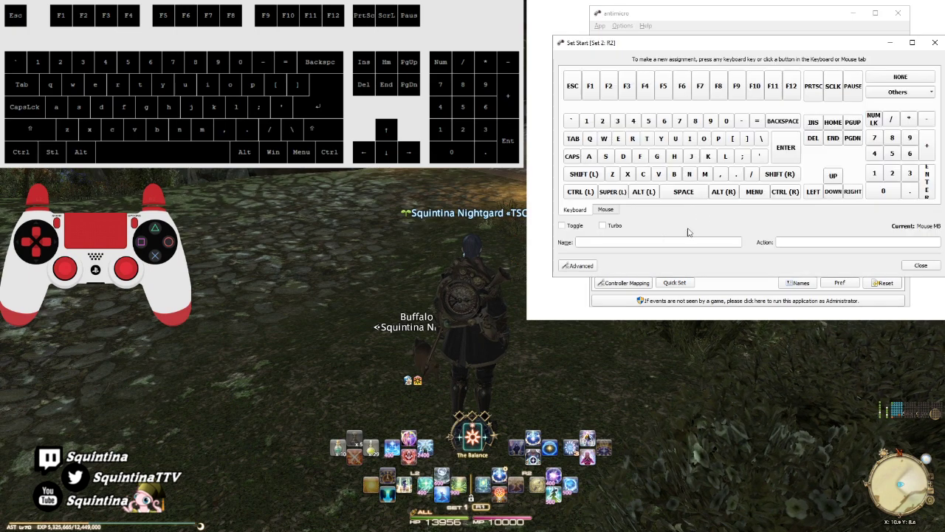
pyautogui.click(612, 211)
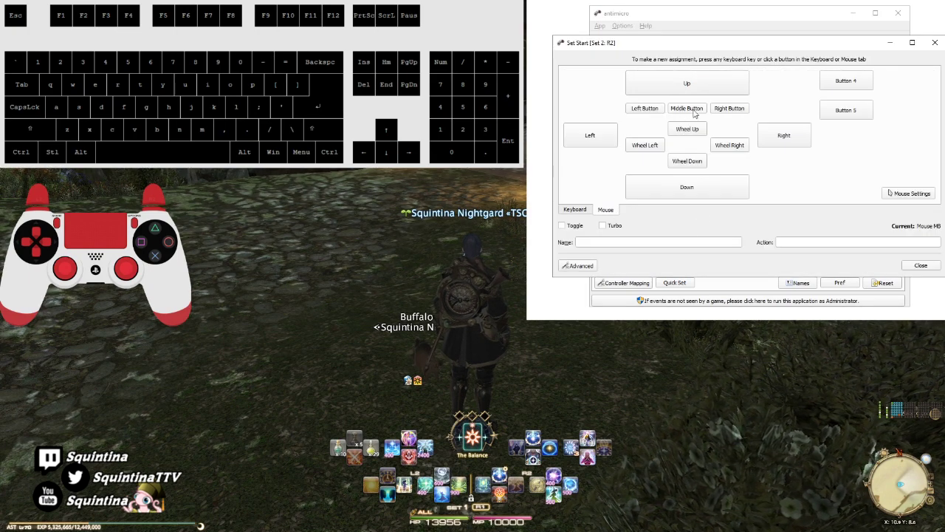
pyautogui.click(921, 265)
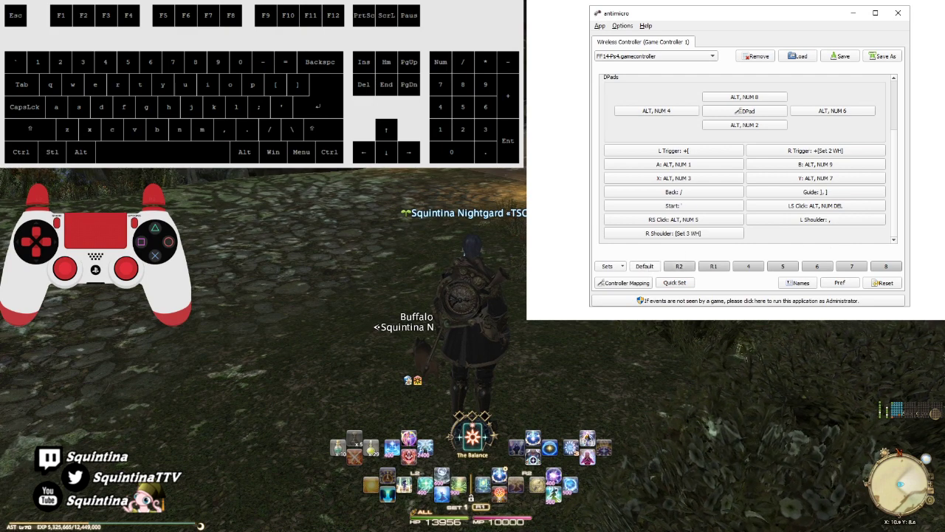
# Step: Switch to the game and test moving and strafing with the left stick while R1 is held
pyautogui.click(271, 295)
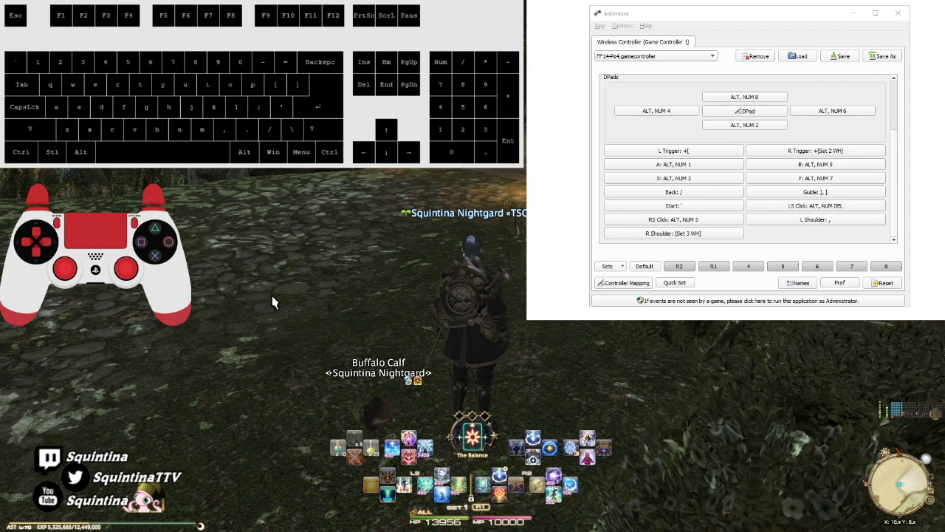
pyautogui.click(683, 254)
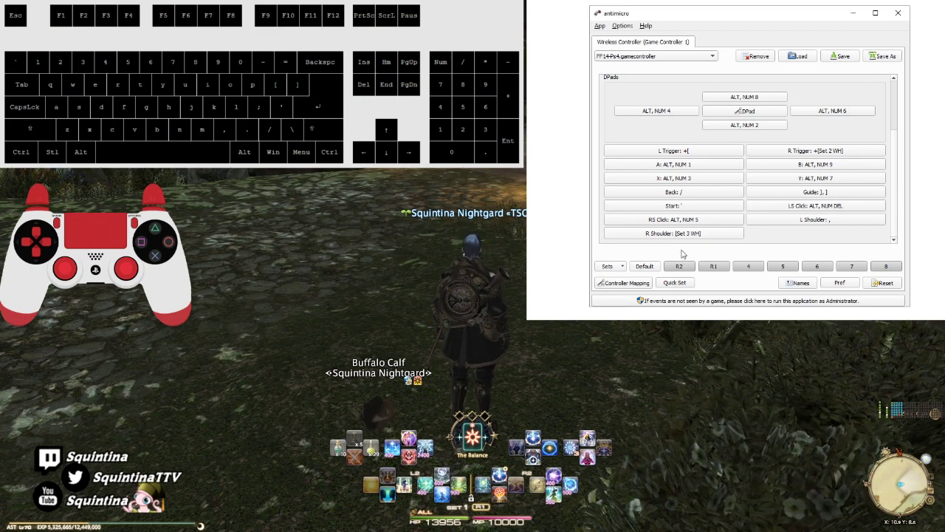
pyautogui.click(661, 327)
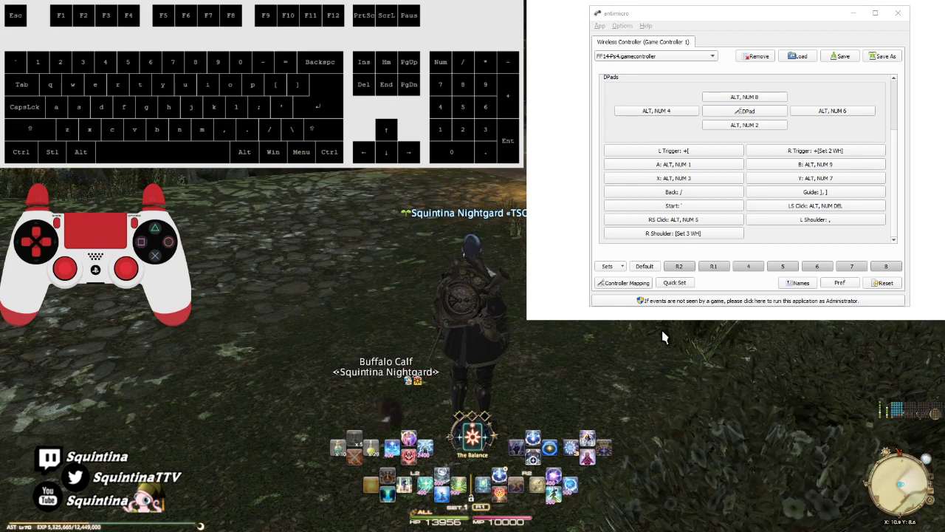
pyautogui.hotkey('alt', 'w')
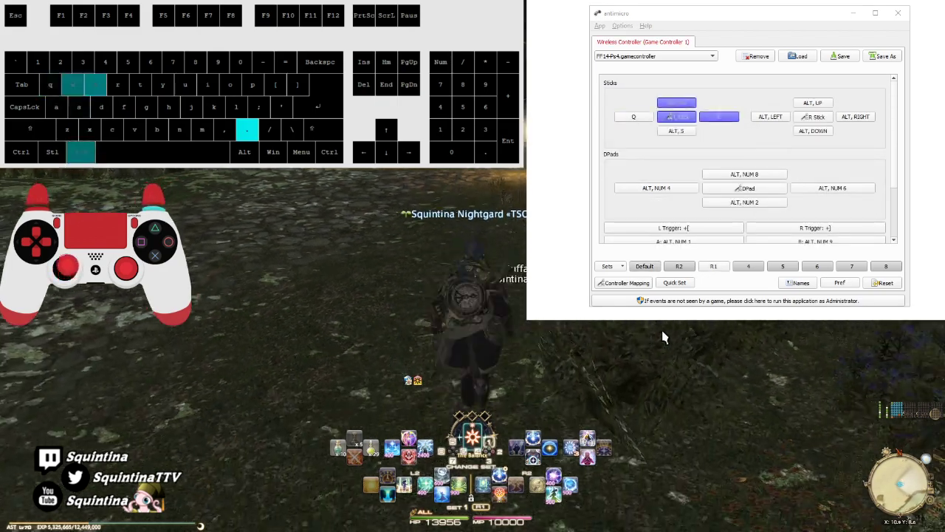
pyautogui.hotkey('alt', 's')
pyautogui.hotkey('alt', 'w')
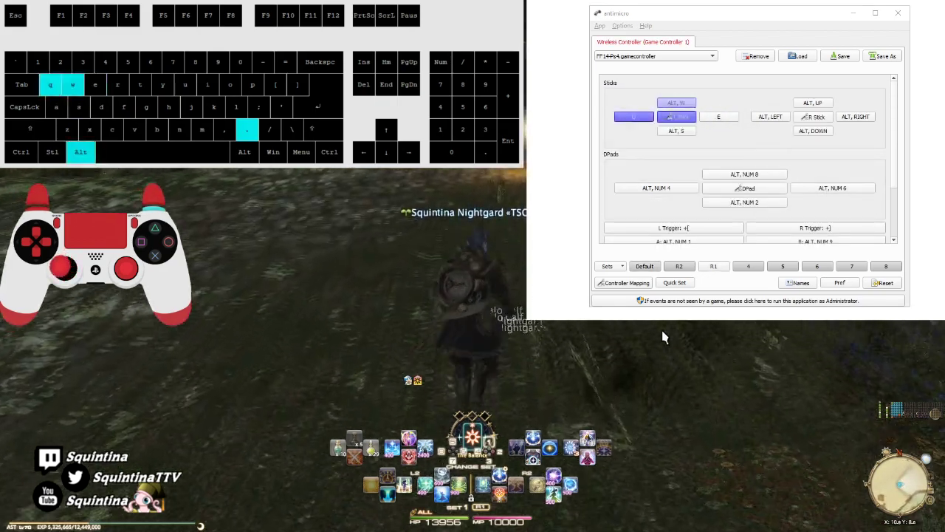
pyautogui.hotkey('alt', 'e')
pyautogui.hotkey('alt', 'q')
pyautogui.hotkey('alt', 'e')
pyautogui.hotkey('alt', 'w')
pyautogui.hotkey('alt', 'q')
pyautogui.hotkey('alt', 's')
pyautogui.hotkey('alt', 'e')
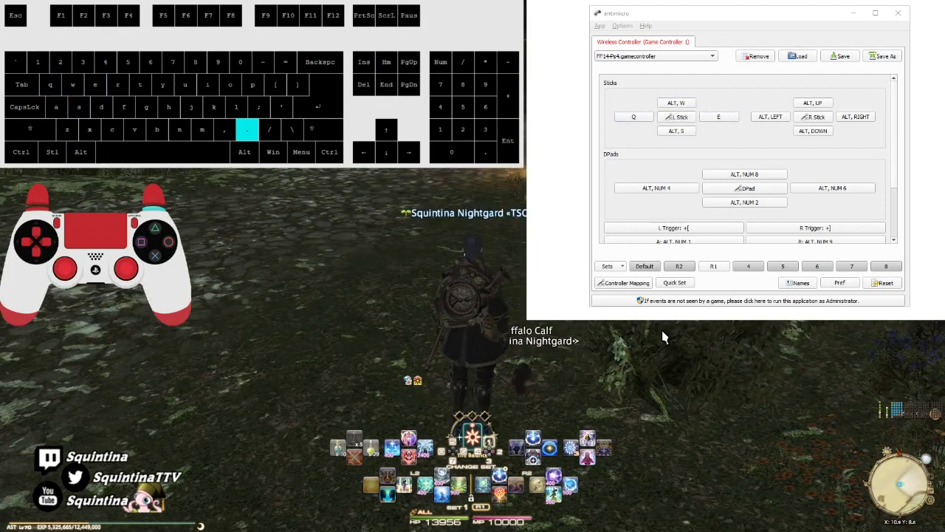
pyautogui.hotkey('alt', 'w')
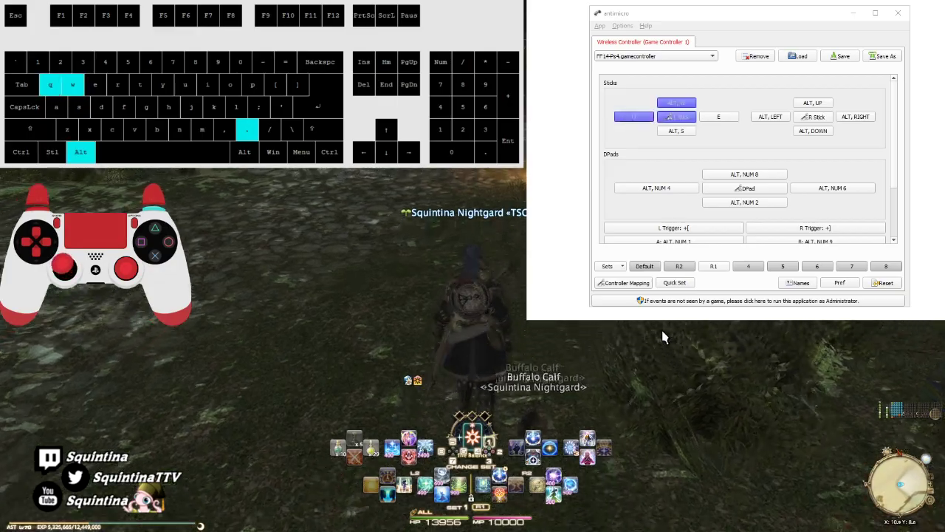
pyautogui.hotkey('alt', 's')
pyautogui.hotkey('alt', 'w')
pyautogui.hotkey('alt', 's')
pyautogui.hotkey('alt', 'w')
pyautogui.hotkey('alt', 's')
pyautogui.hotkey('alt', 'w')
pyautogui.hotkey('alt', 'e')
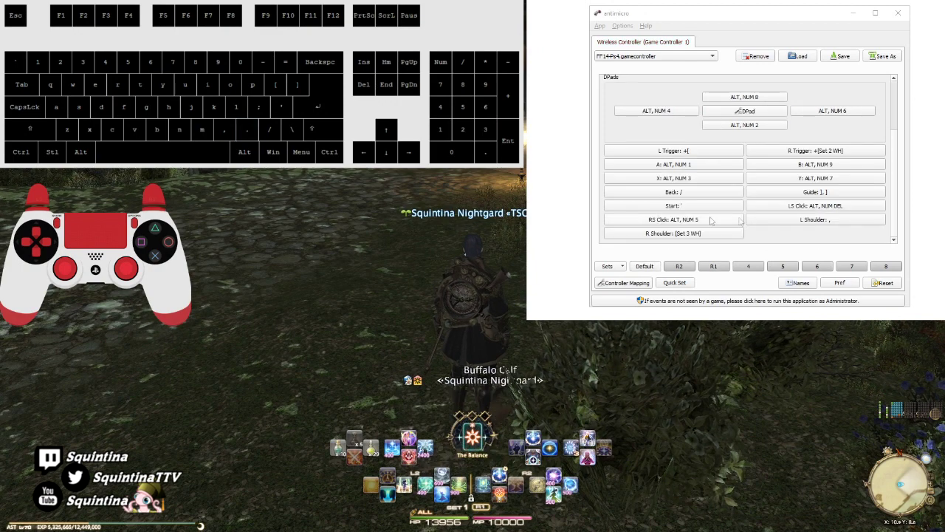
# Step: Compare the left stick assignments of the Default and R1 sets, and return to the Default set's button assignments
pyautogui.moveTo(894, 140); pyautogui.dragTo(894, 88)
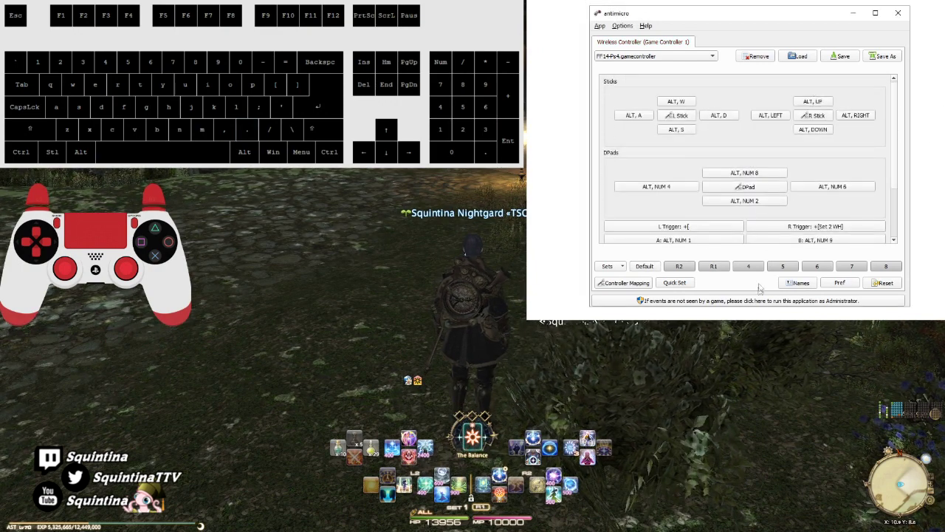
pyautogui.click(718, 267)
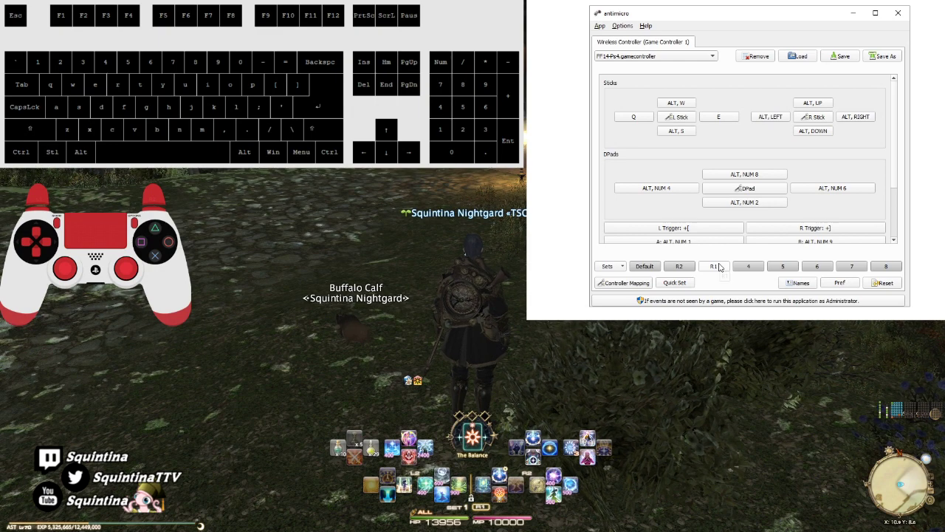
pyautogui.click(653, 268)
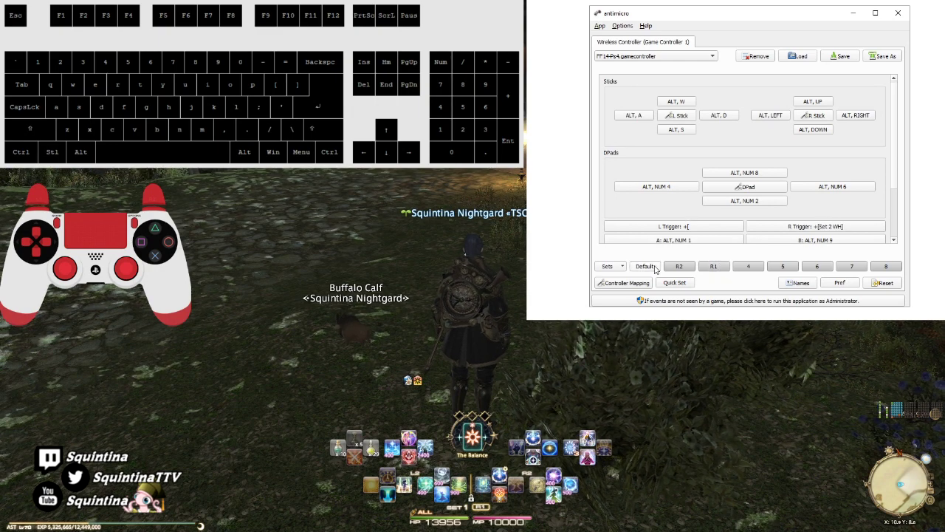
pyautogui.scroll(-2, 895, 111)
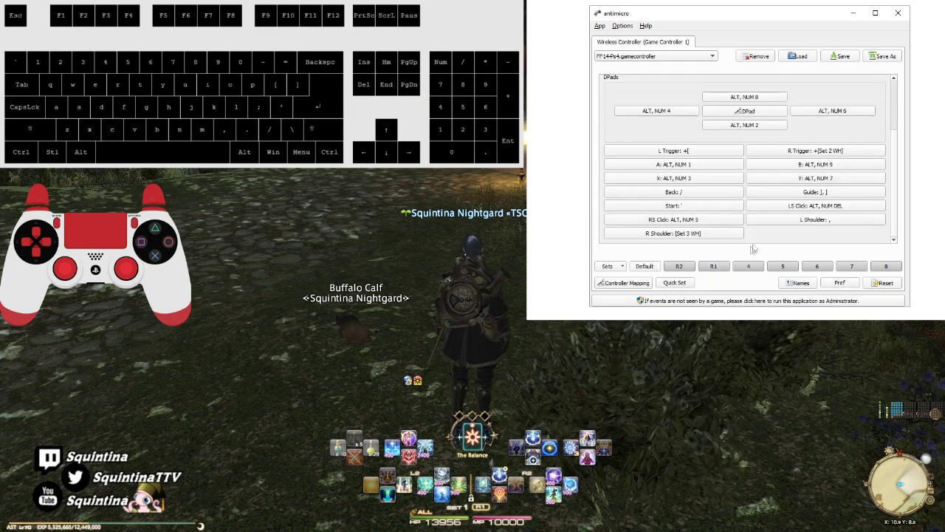
# Step: Review the advanced set selector of the Default set's R Shoulder and close its assignment dialogs
pyautogui.click(673, 233)
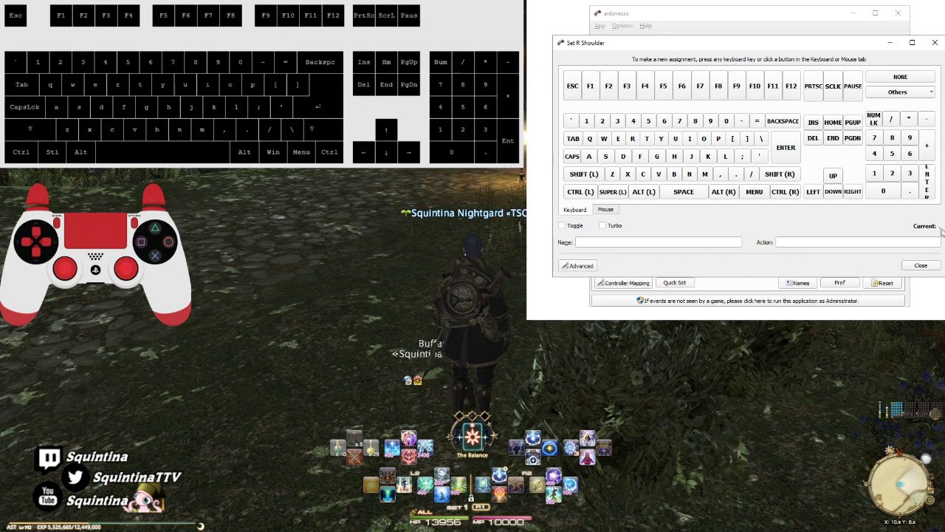
pyautogui.click(583, 266)
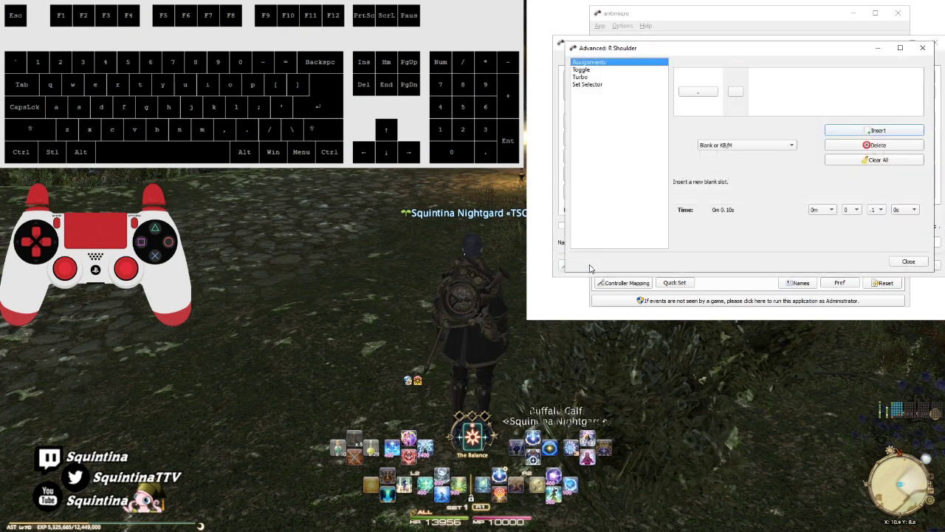
pyautogui.click(616, 86)
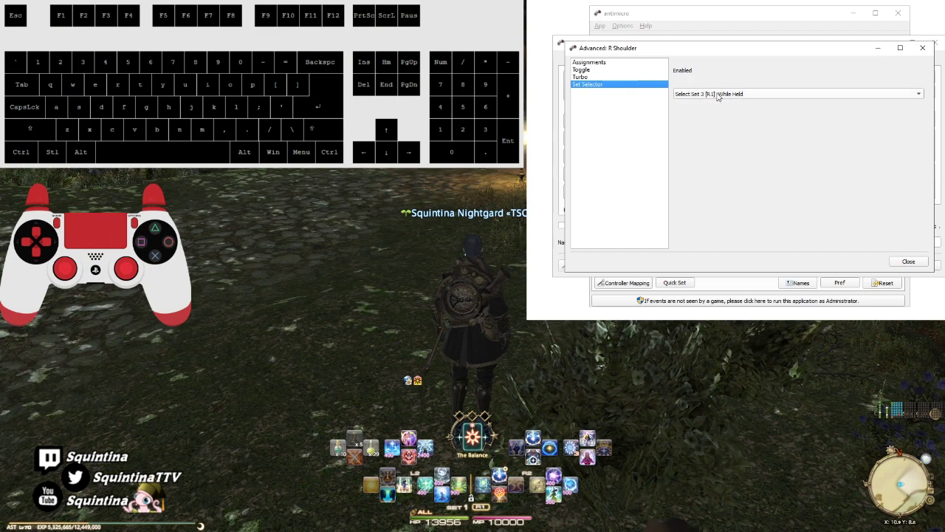
pyautogui.click(916, 262)
pyautogui.click(913, 264)
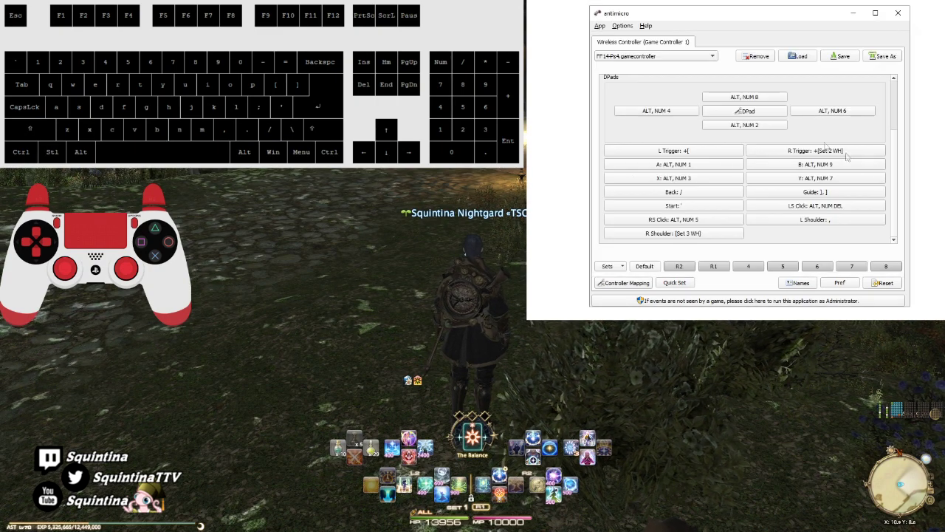
# Step: Show the R1 set, examine which sets it can be copied from, and dismiss the list
pyautogui.click(725, 266)
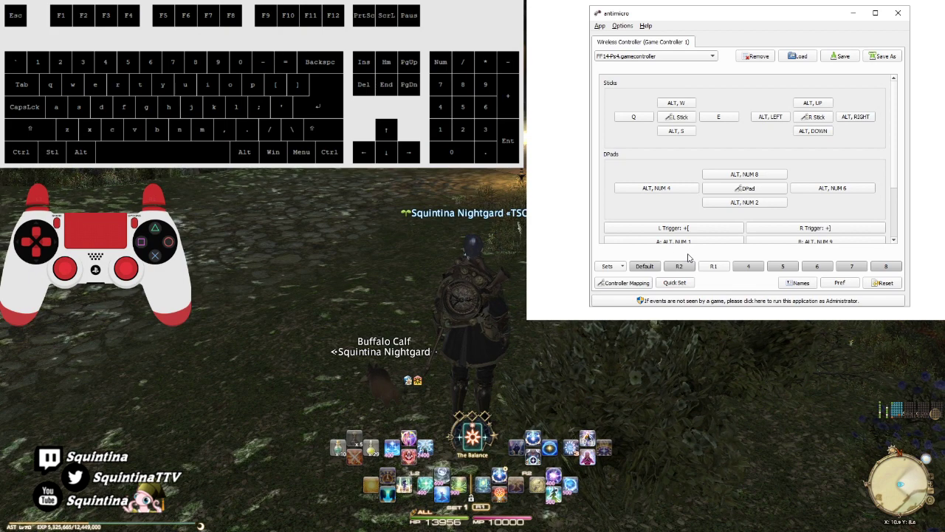
pyautogui.click(607, 266)
pyautogui.moveTo(632, 164)
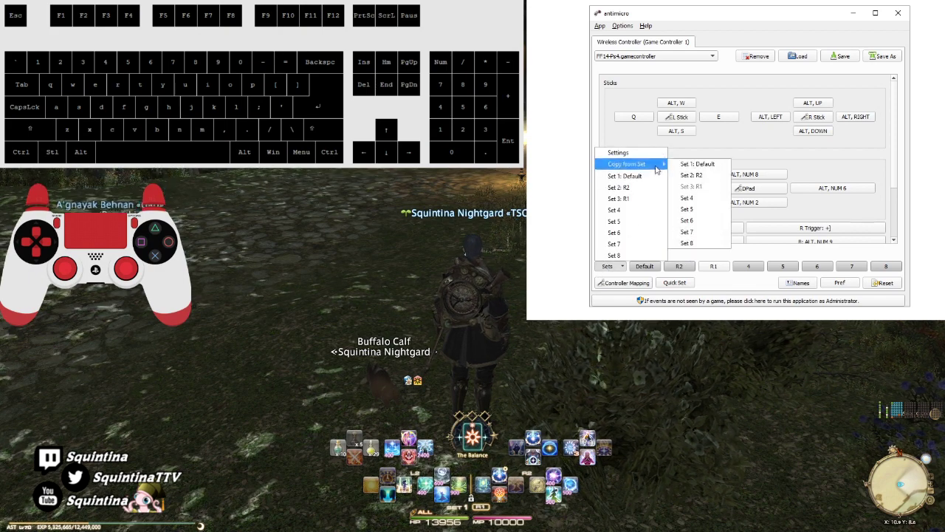
pyautogui.click(724, 149)
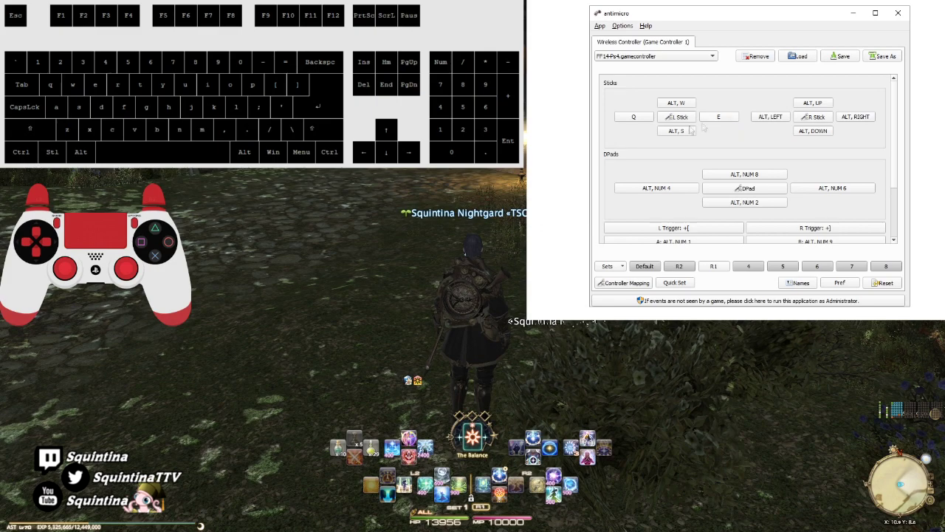
# Step: Test the R1 set in the game by holding R1 and moving the character forward
pyautogui.click(587, 259)
pyautogui.press('.')
pyautogui.hotkey('alt', 'w')
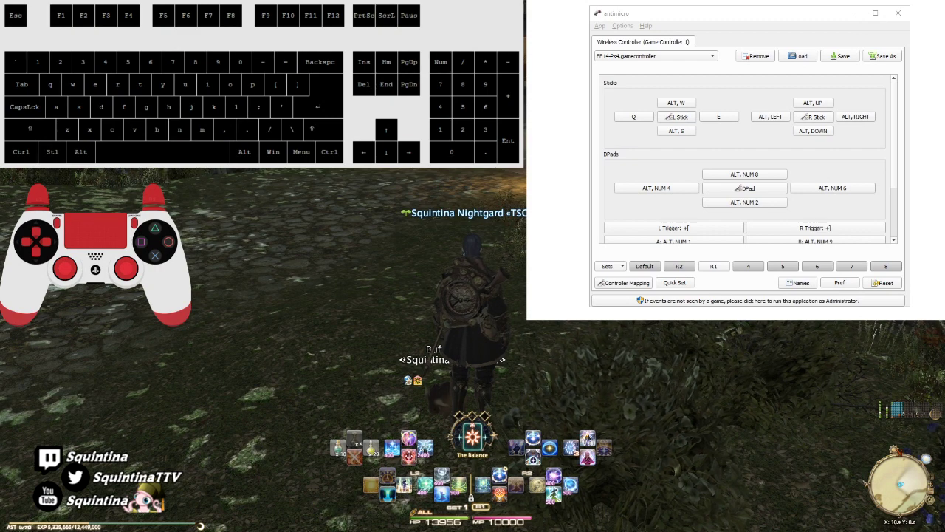
pyautogui.click(544, 375)
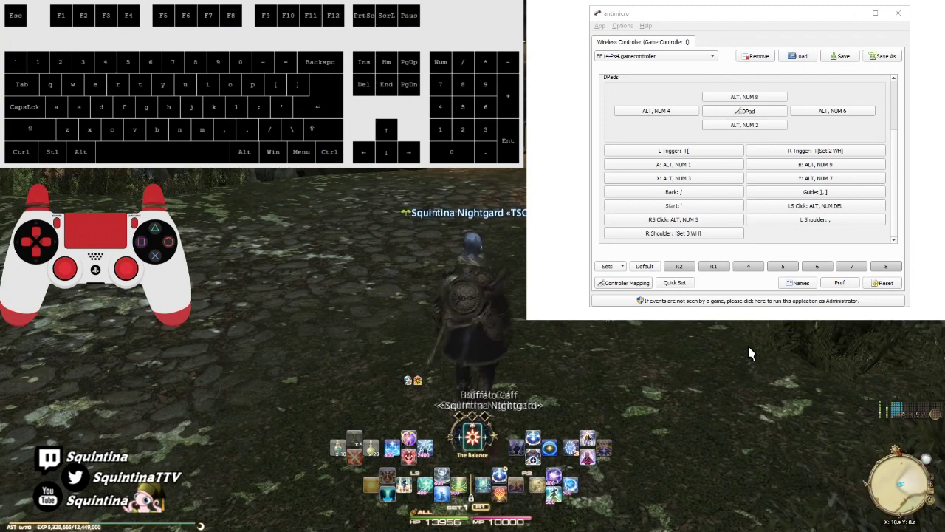
# Step: Compare the R1 set with the Default set and switch back to the game
pyautogui.click(710, 266)
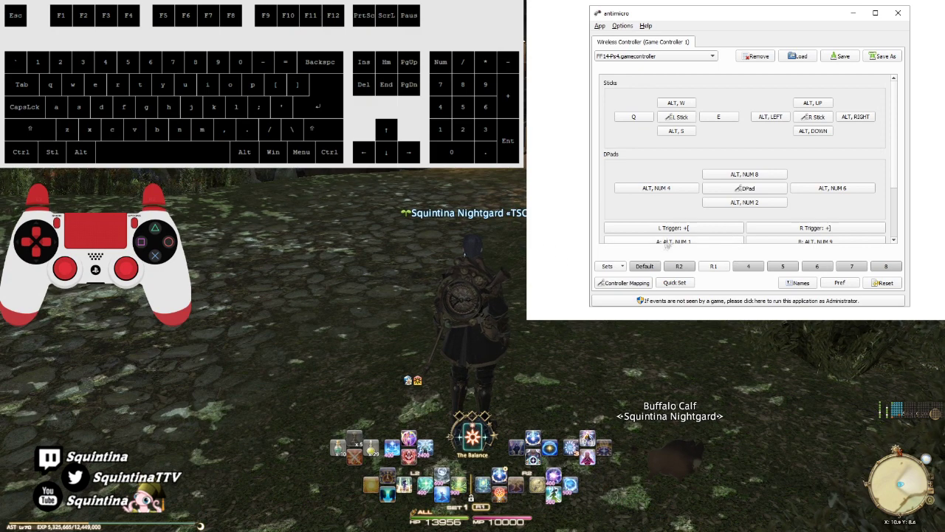
pyautogui.click(654, 266)
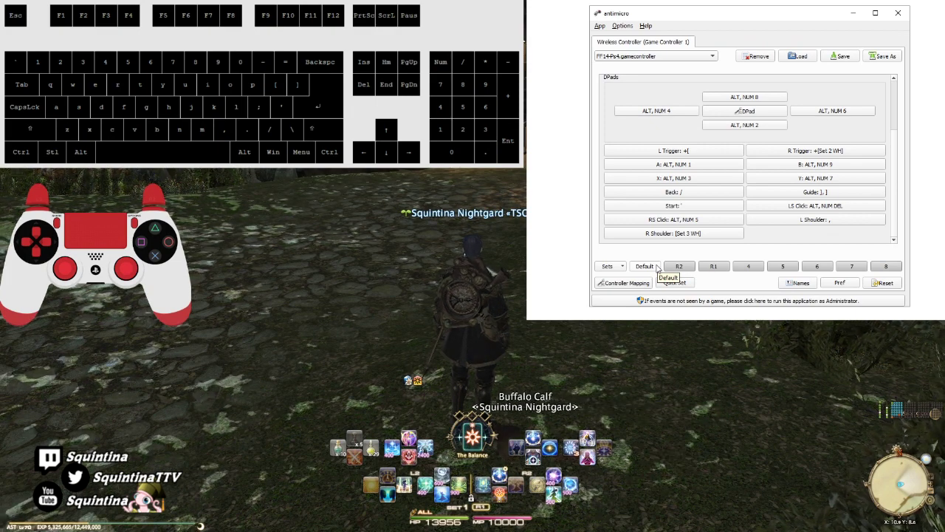
pyautogui.hotkey('alt', 'Tab')
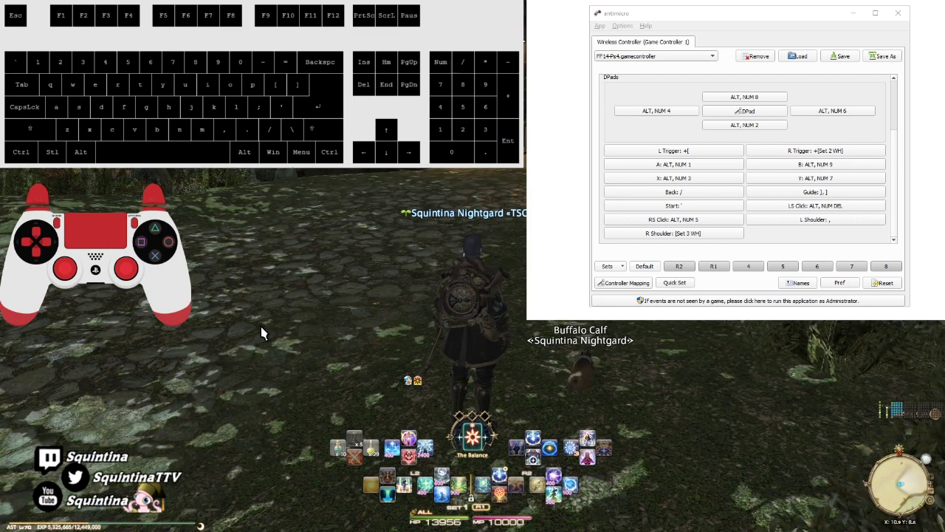
pyautogui.click(898, 140)
pyautogui.hotkey('alt', 'Tab')
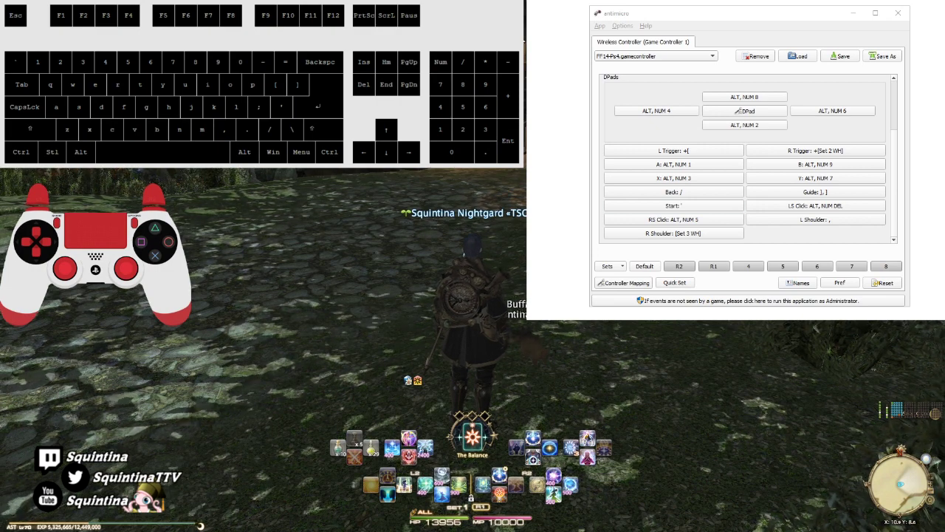
# Step: Test the controller's Start and Back assignments in the game, and view and dismiss the chat tab's context menu
pyautogui.press("'")
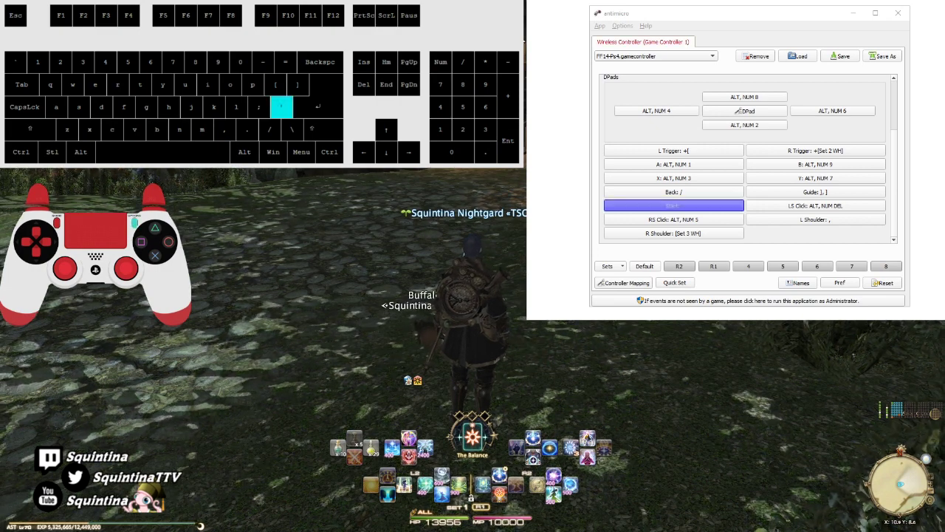
pyautogui.press('/')
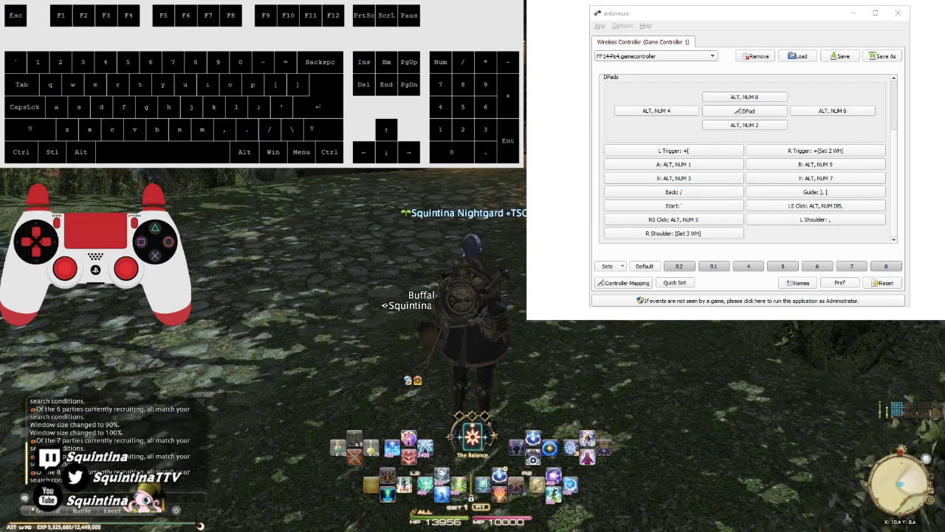
pyautogui.rightClick(191, 506)
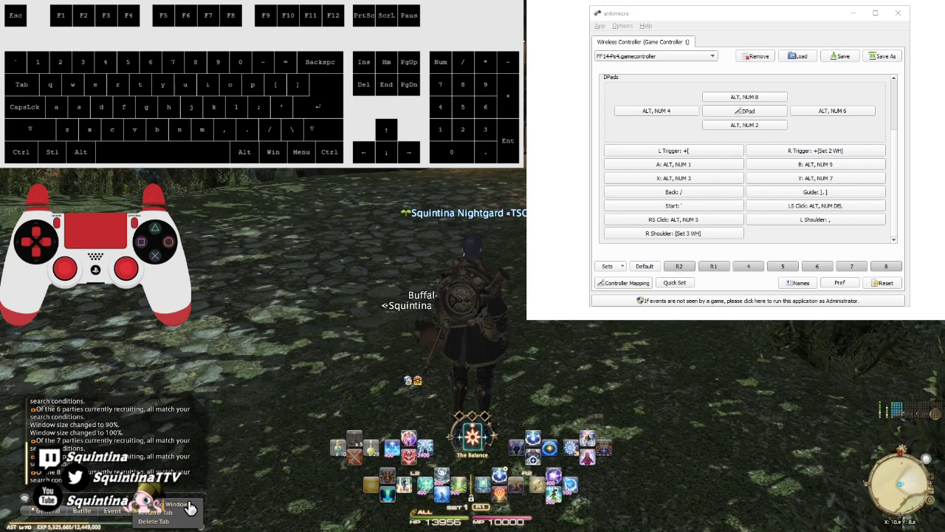
pyautogui.click(268, 429)
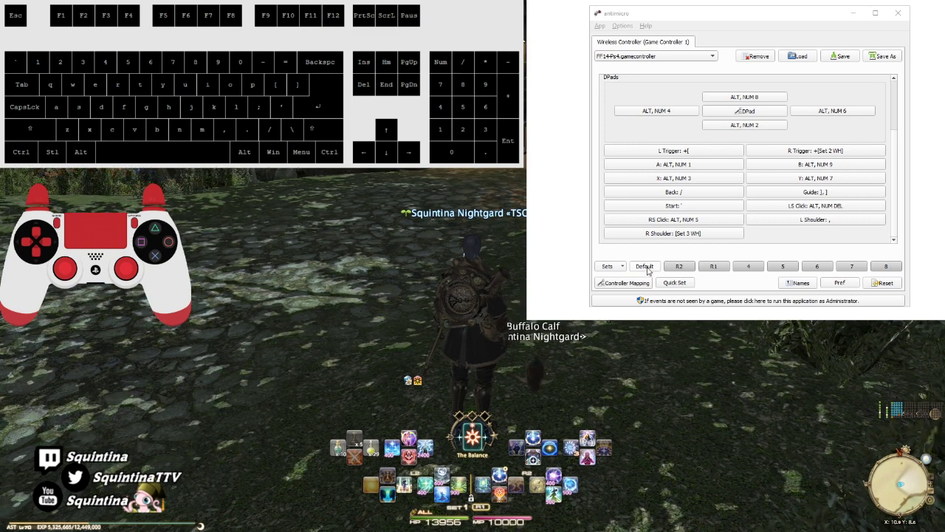
# Step: Review the button assignments of the R2 and R1 sets, including the R1 set's R Shoulder
pyautogui.click(675, 268)
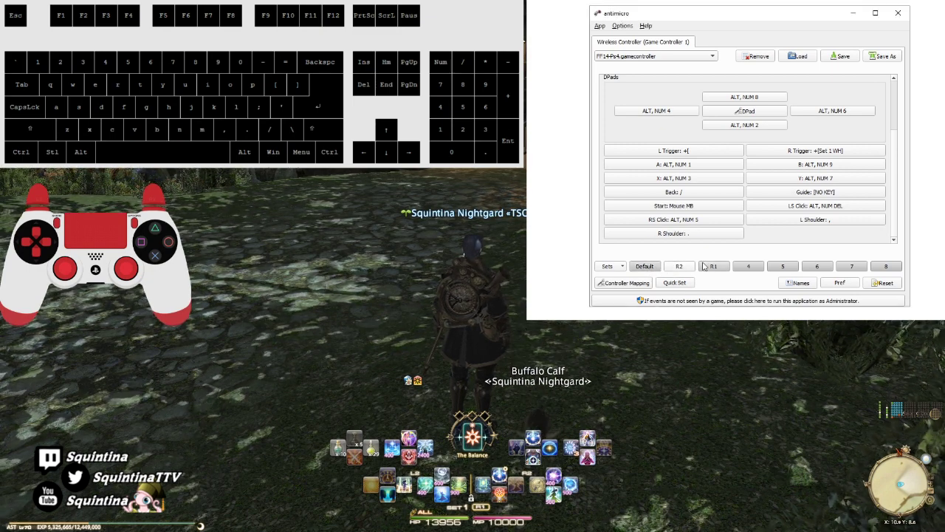
pyautogui.click(711, 267)
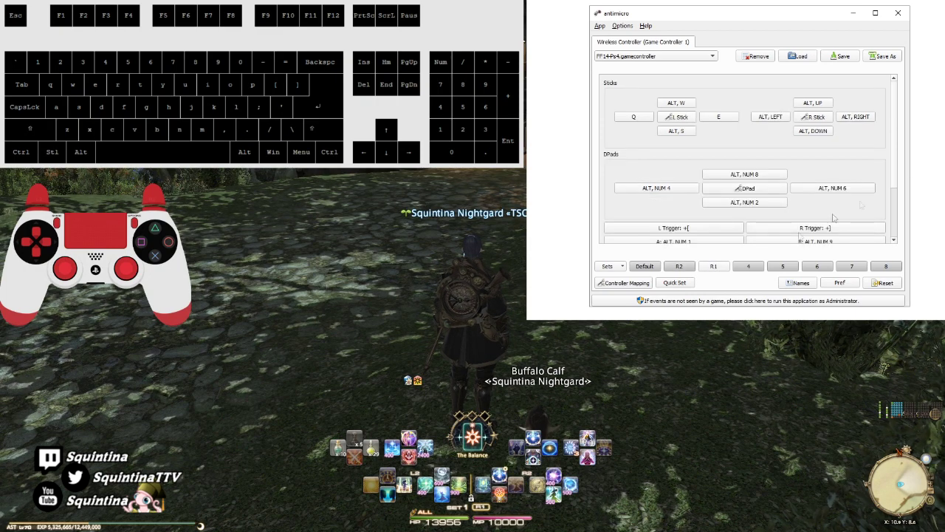
pyautogui.scroll(-5, 812, 192)
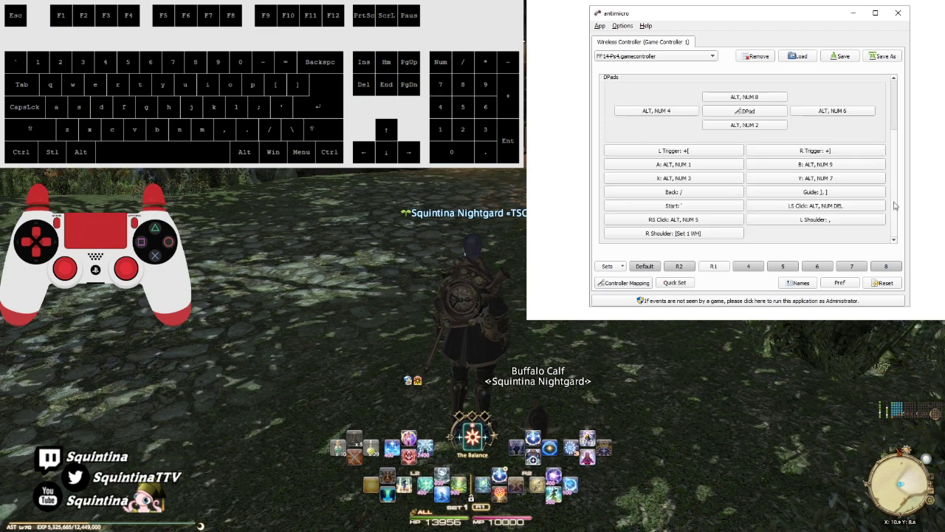
# Step: Compare the button assignments of the R2, R1 and Default sets, finishing on the Default set
pyautogui.click(679, 267)
pyautogui.click(723, 270)
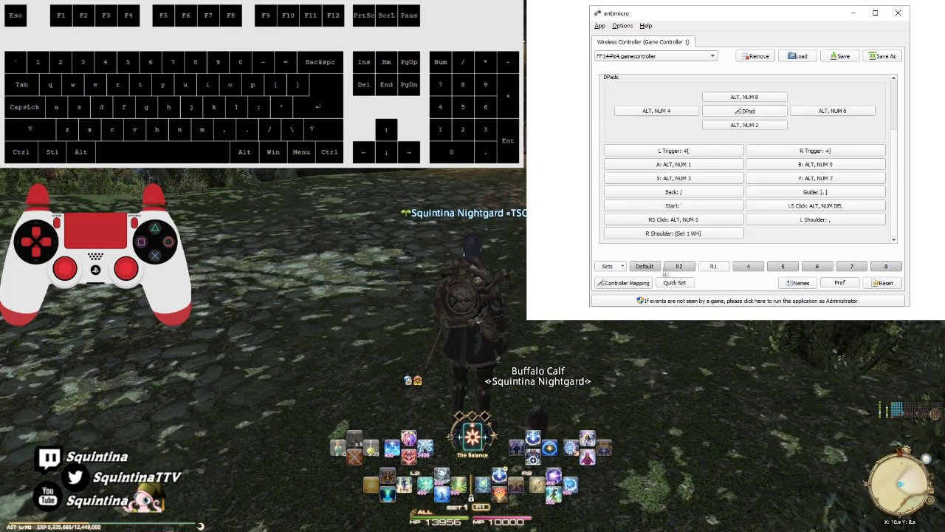
pyautogui.click(649, 269)
pyautogui.click(694, 270)
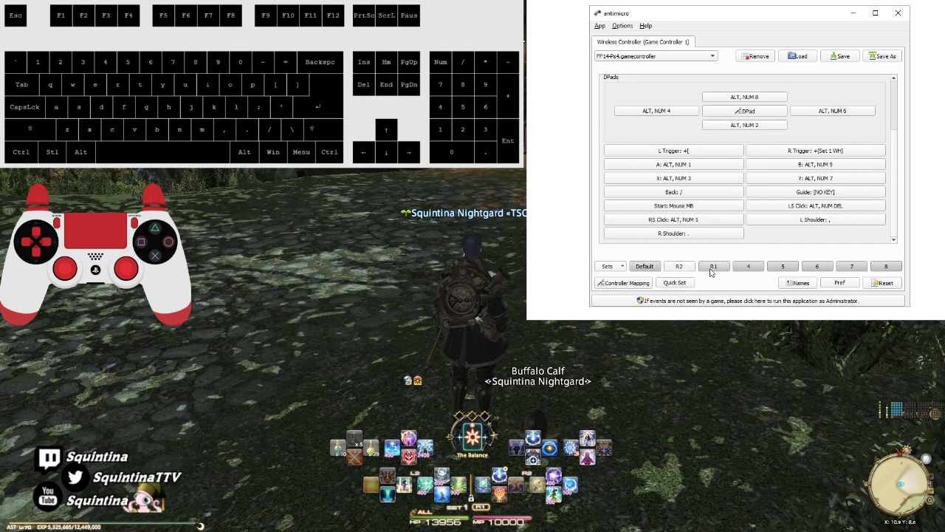
pyautogui.click(711, 270)
pyautogui.click(685, 270)
pyautogui.click(654, 267)
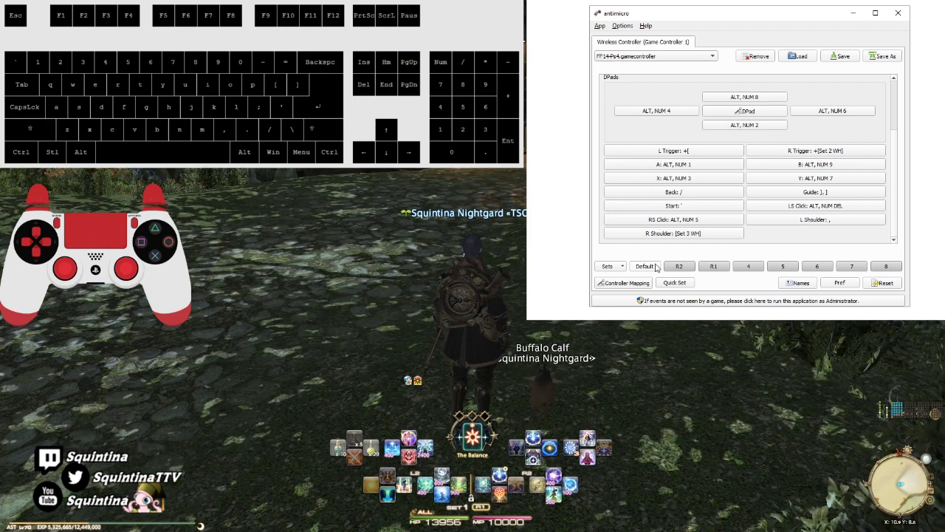
# Step: Open the advanced assignments of the Default set's Guide button and test a double tap of ] in the game
pyautogui.click(805, 194)
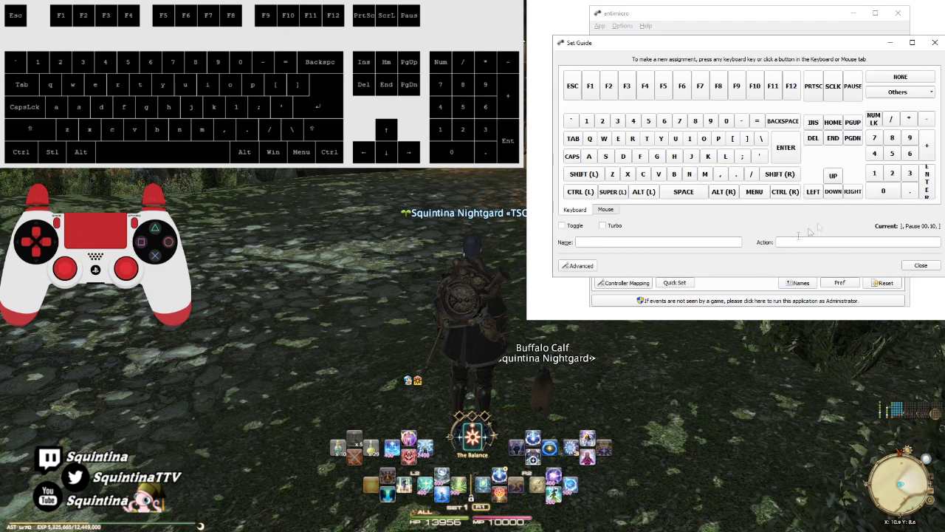
pyautogui.click(580, 266)
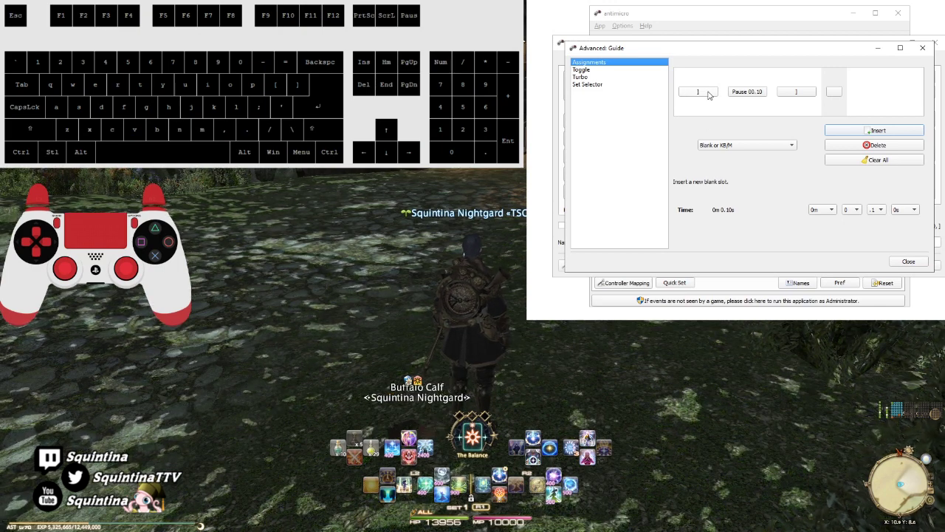
pyautogui.click(735, 320)
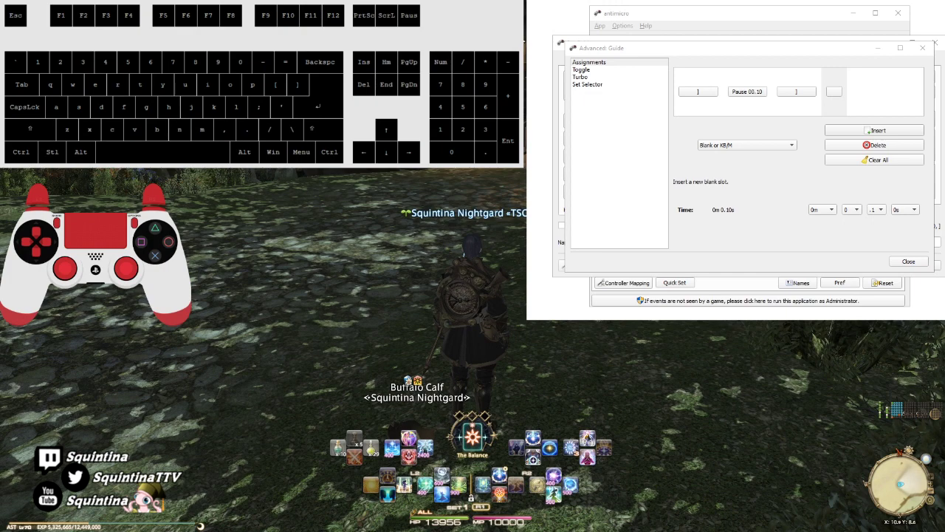
pyautogui.press(']')
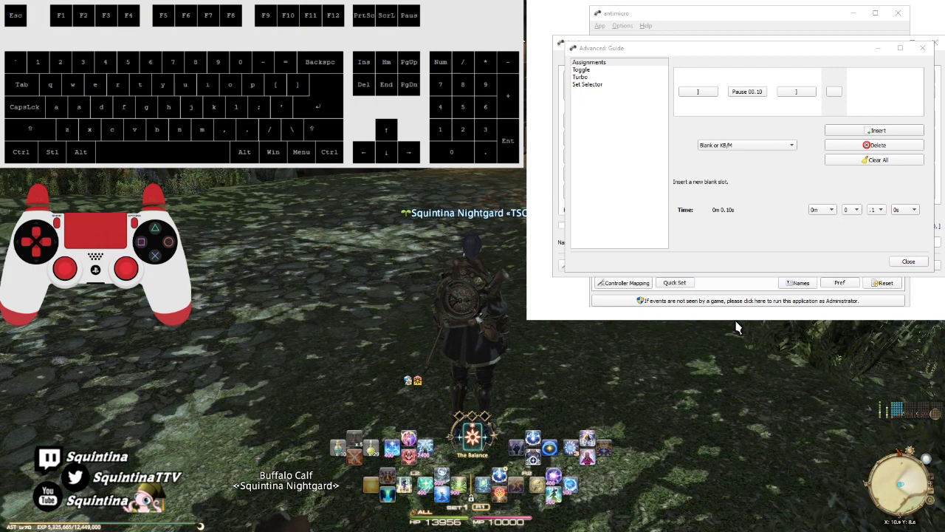
pyautogui.press(']')
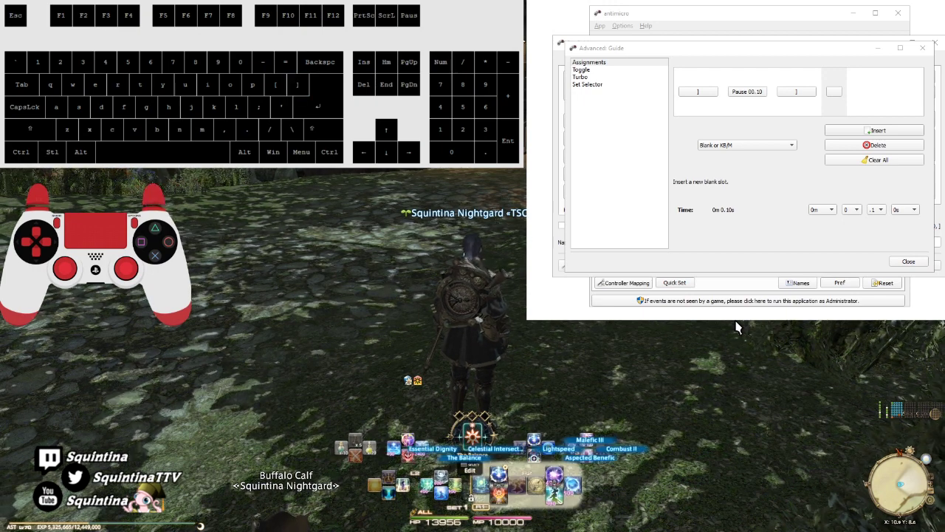
pyautogui.press(']')
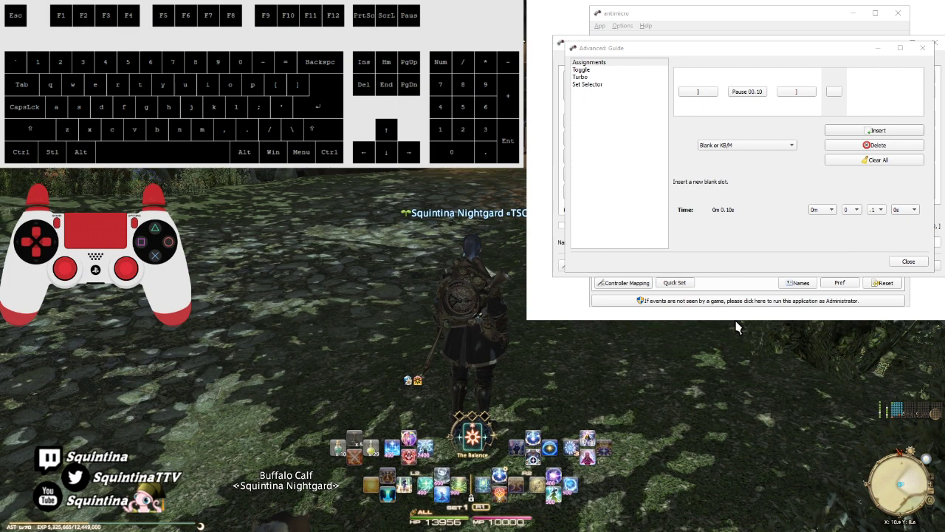
pyautogui.press(']')
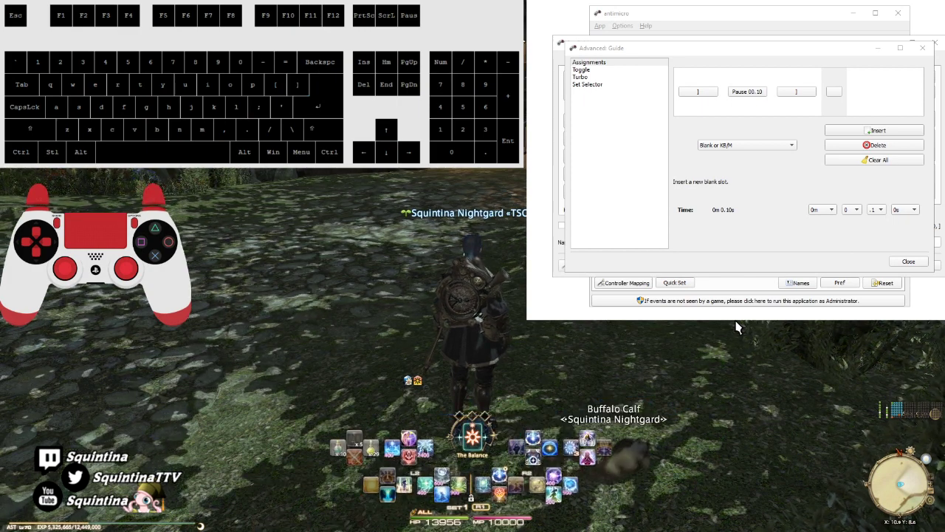
# Step: Try extending the Guide button's sequence with a [ key and a 0.10-second pause, and delete both added slots
pyautogui.click(687, 126)
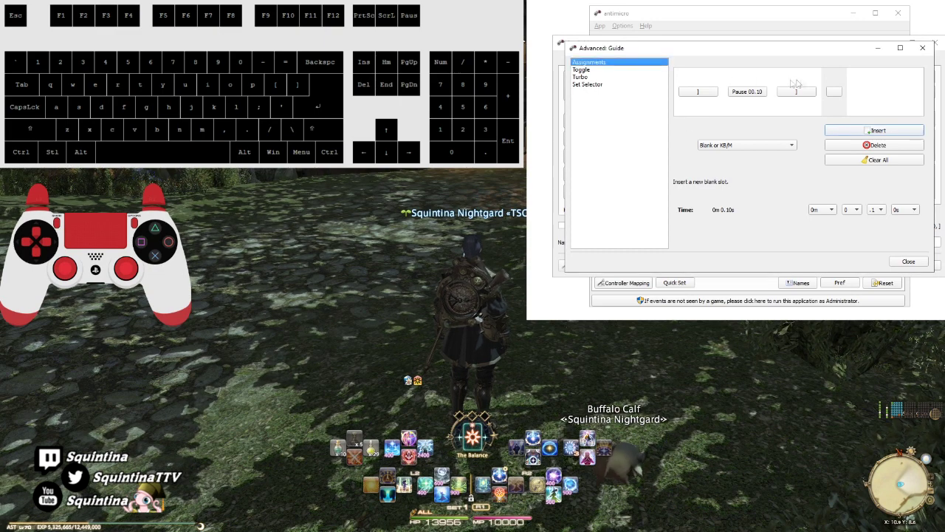
pyautogui.click(833, 94)
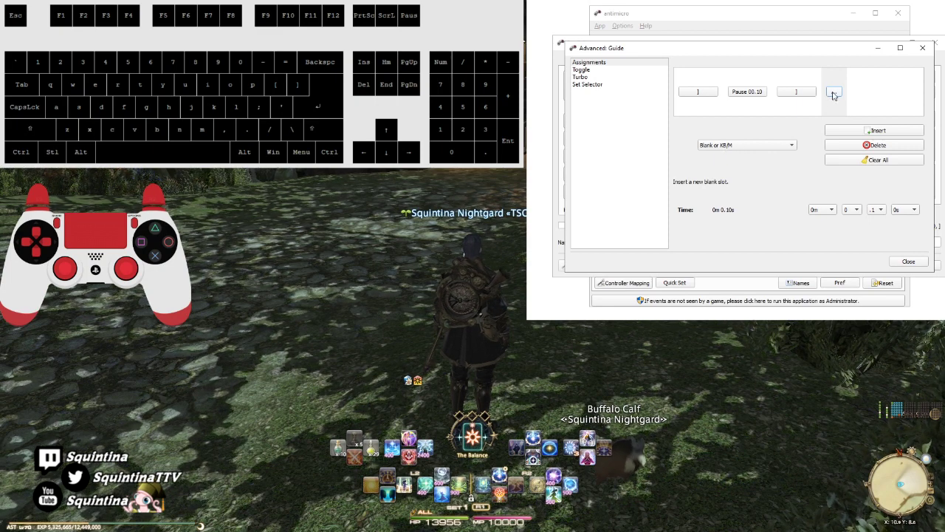
pyautogui.press('[')
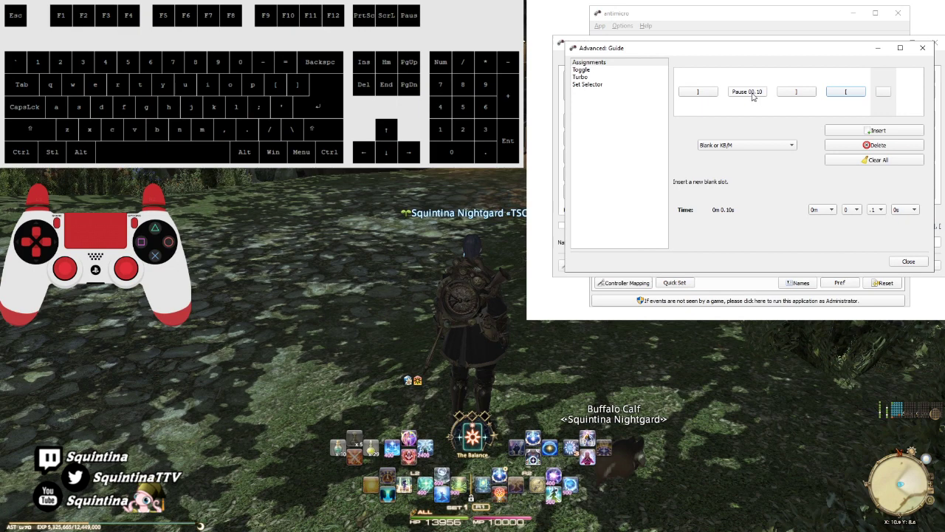
pyautogui.click(763, 151)
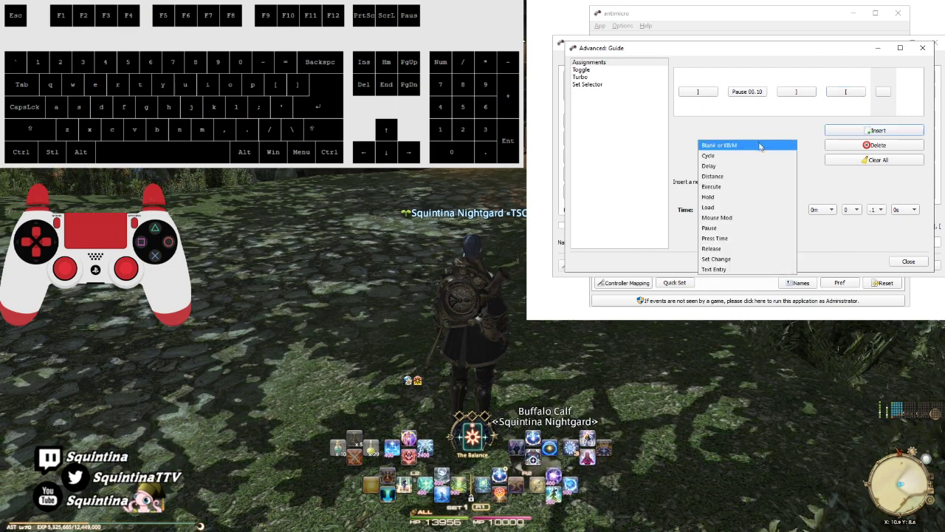
pyautogui.click(727, 229)
pyautogui.click(877, 132)
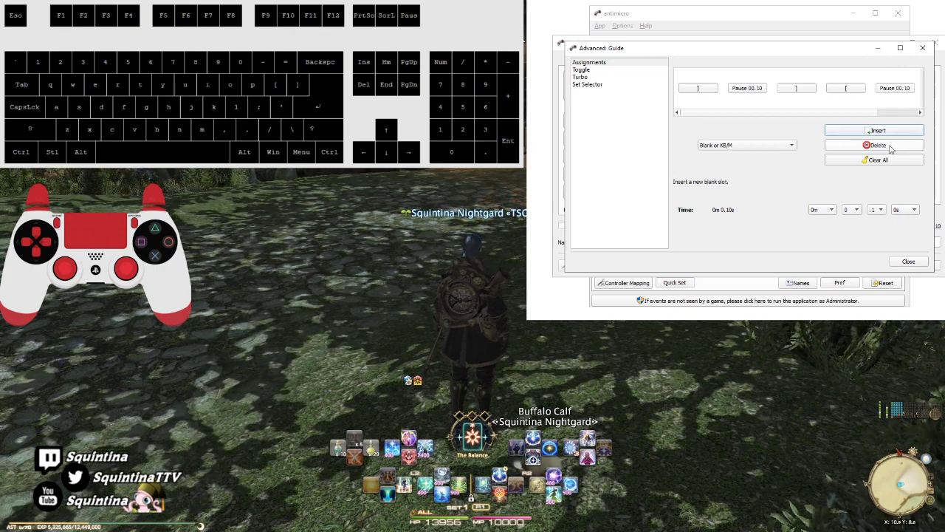
pyautogui.click(889, 148)
pyautogui.click(854, 88)
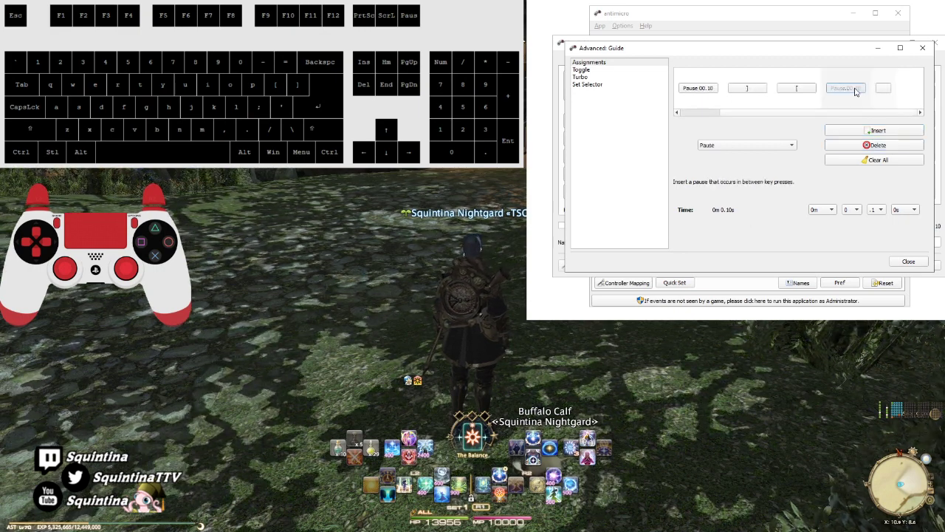
pyautogui.click(889, 145)
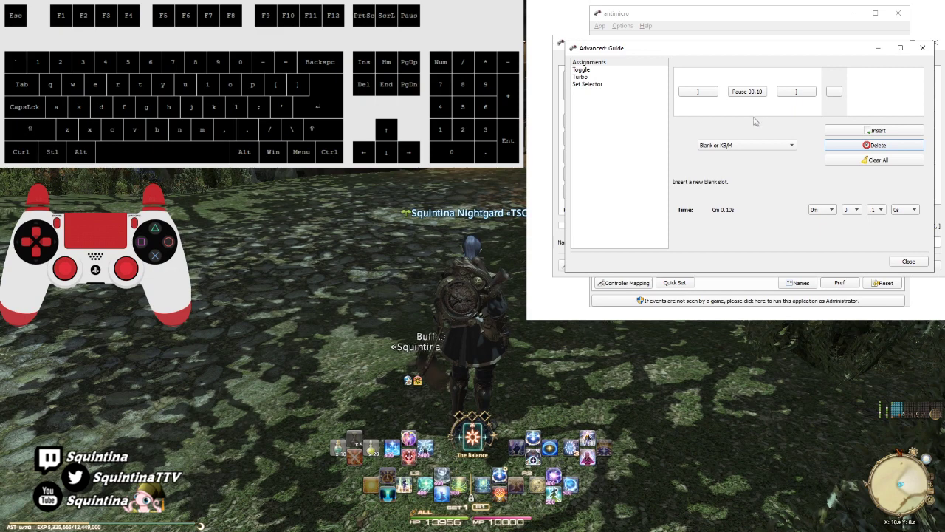
# Step: Clear all slots of the Guide button's sequence and assign ] to the first slot
pyautogui.click(796, 103)
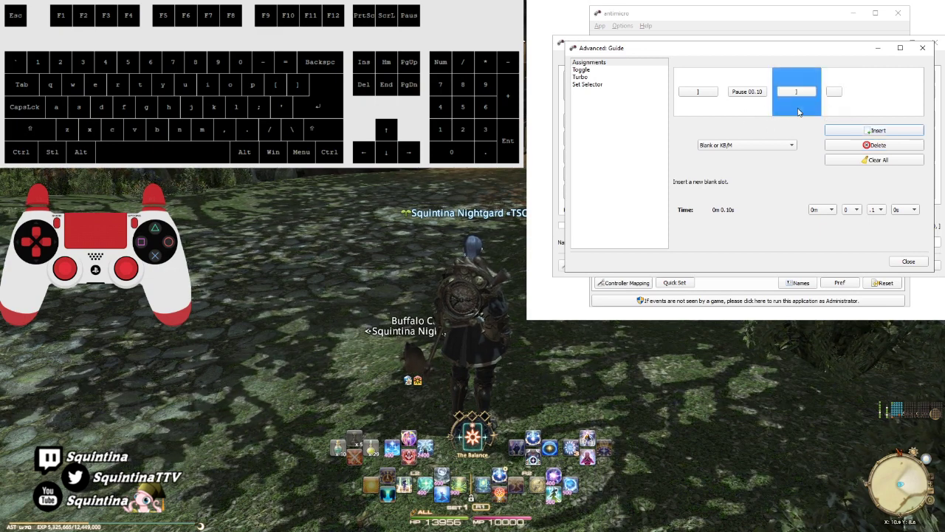
pyautogui.click(871, 146)
pyautogui.click(846, 160)
pyautogui.click(685, 91)
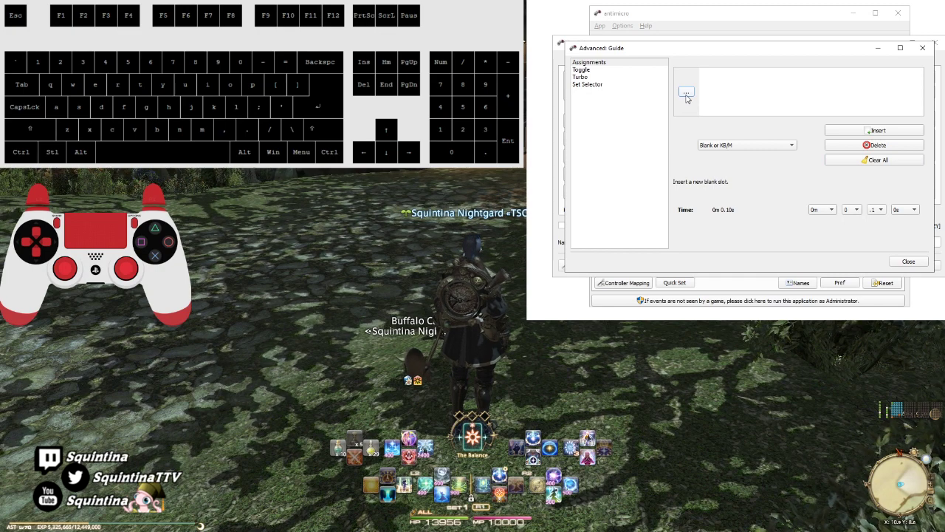
pyautogui.press(']')
# Step: Add a 0.10-second pause and a second ] to the Guide button's sequence, and close its assignment windows
pyautogui.click(748, 144)
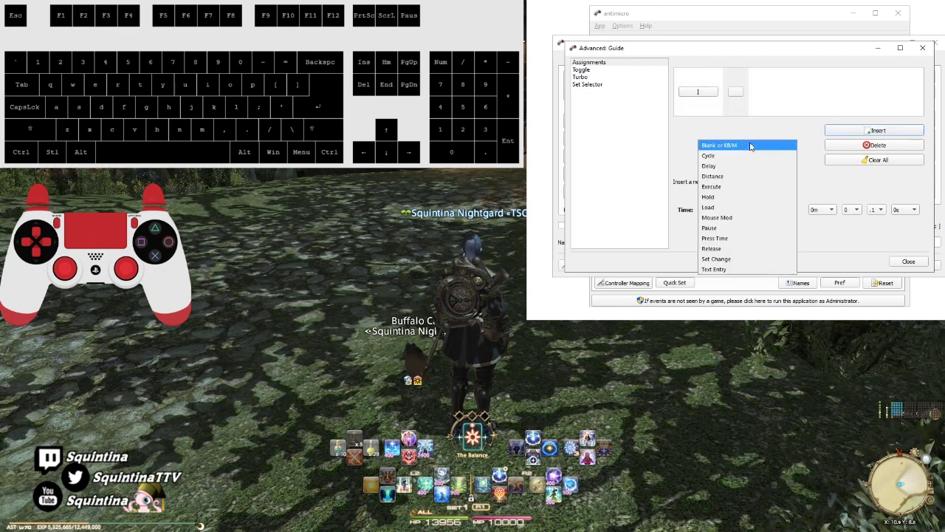
pyautogui.click(723, 228)
pyautogui.click(869, 130)
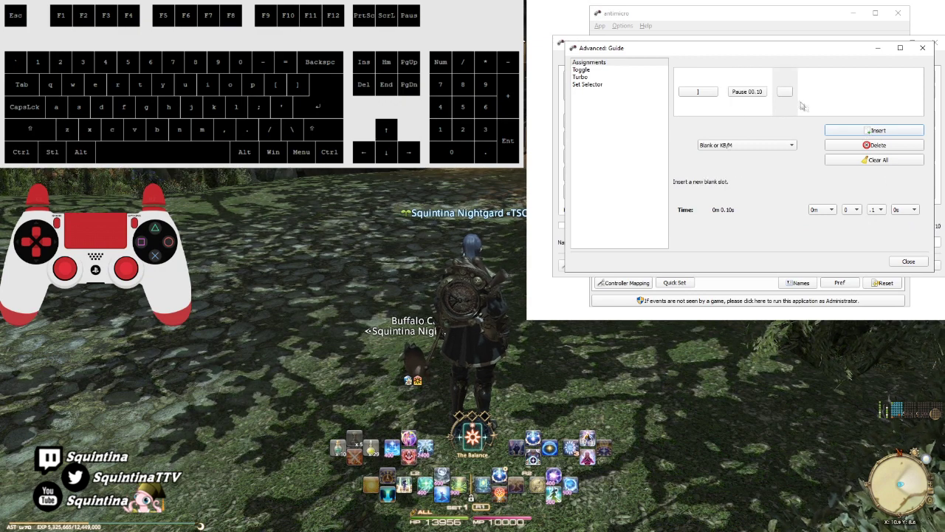
pyautogui.click(781, 110)
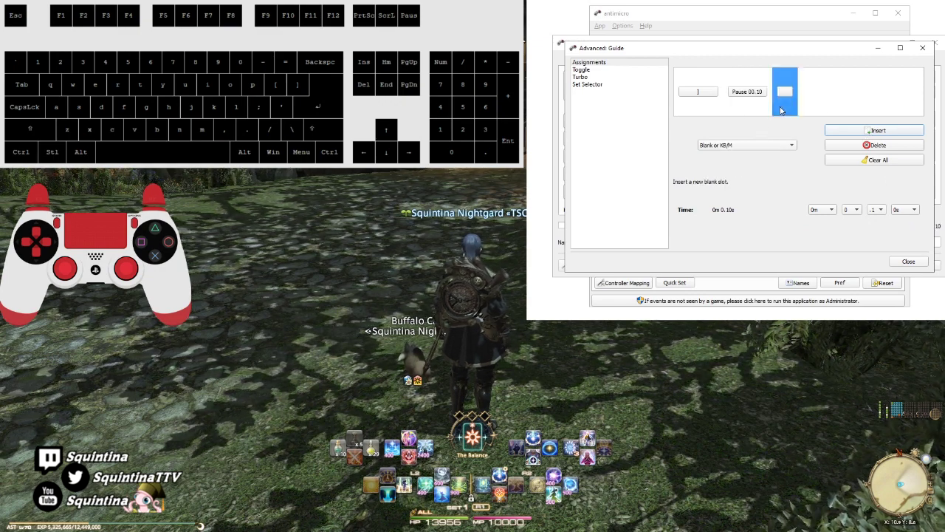
pyautogui.click(787, 93)
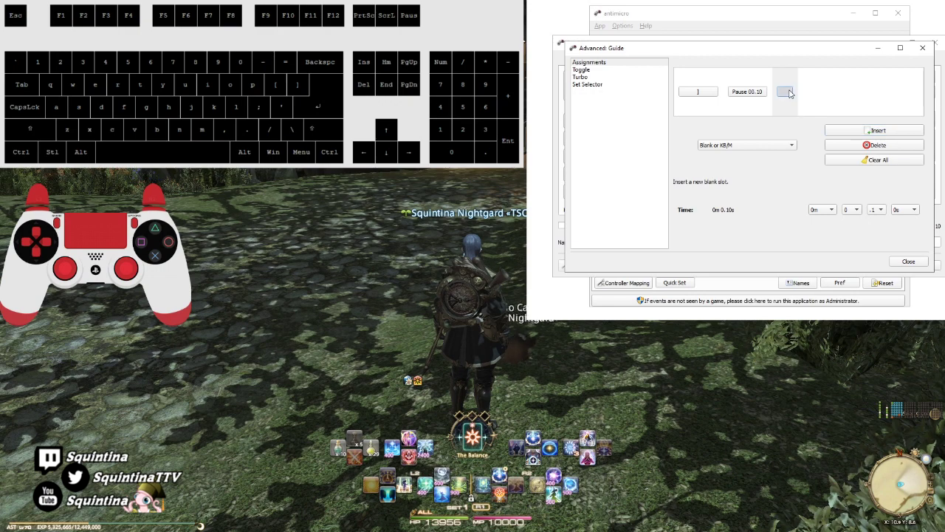
pyautogui.press(']')
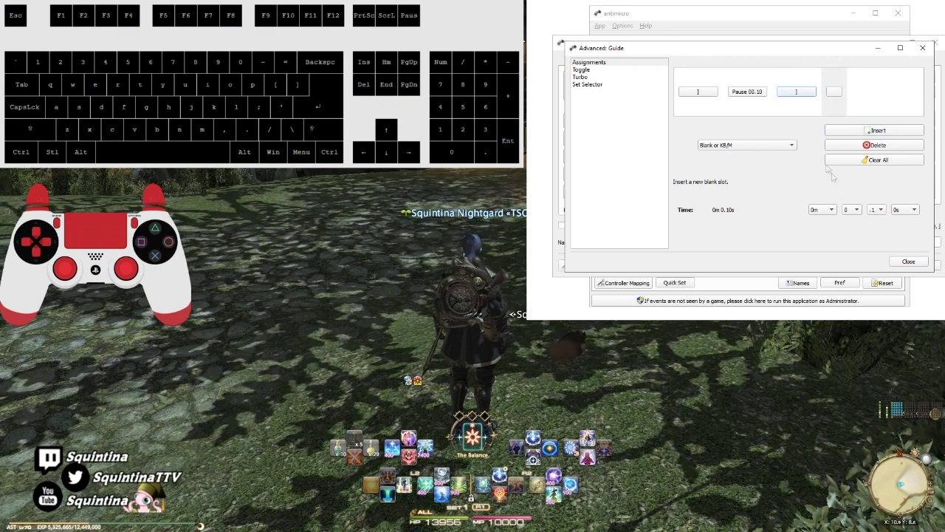
pyautogui.click(896, 264)
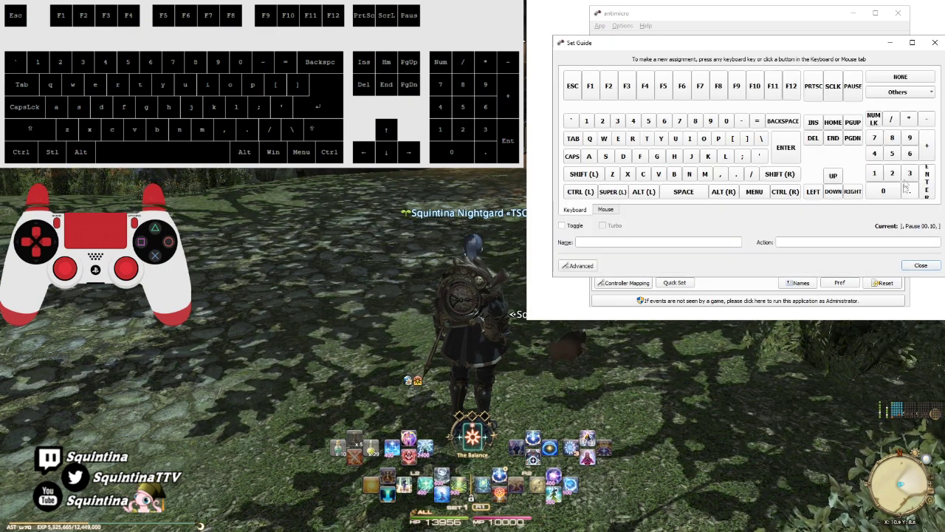
pyautogui.click(920, 267)
# Step: Switch to Final Fantasy XIV and test the controller's Guide, Y, A and X button assignments
pyautogui.hotkey('alt', 'Tab')
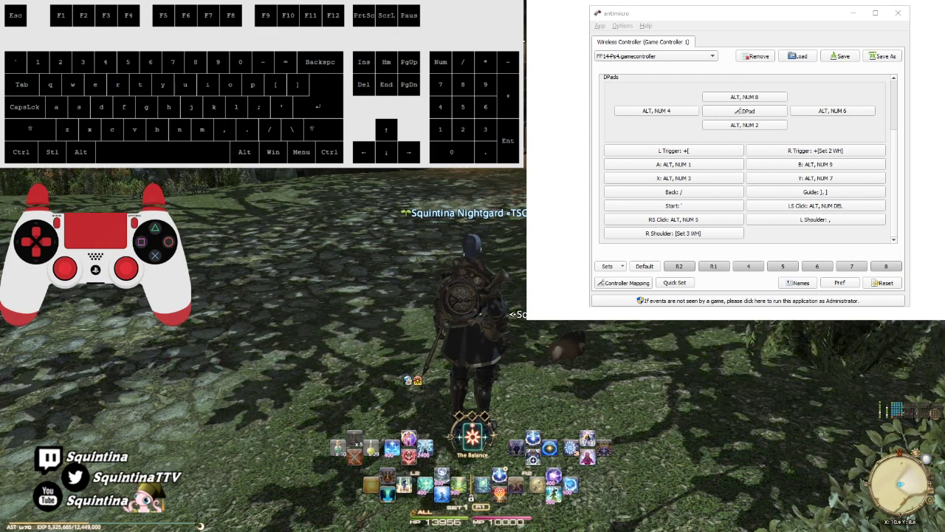
pyautogui.press(']')
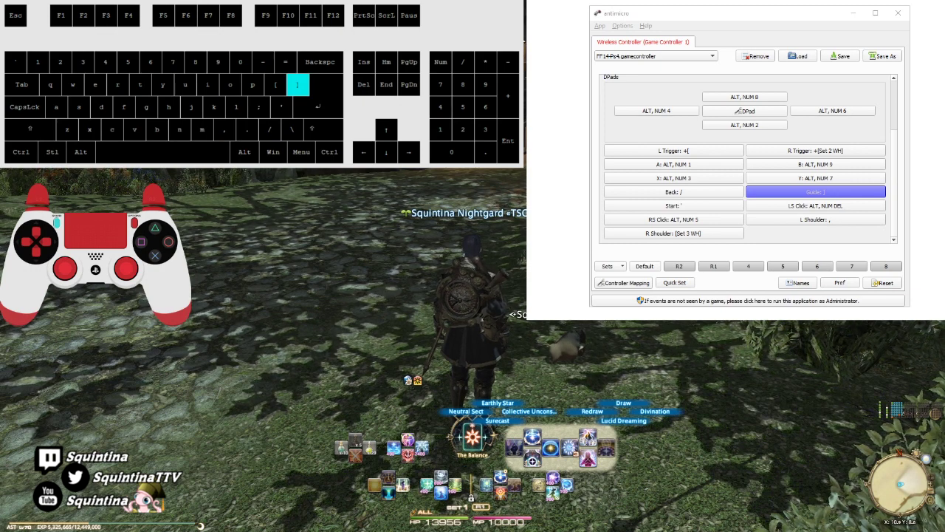
pyautogui.press(']')
pyautogui.press(']')
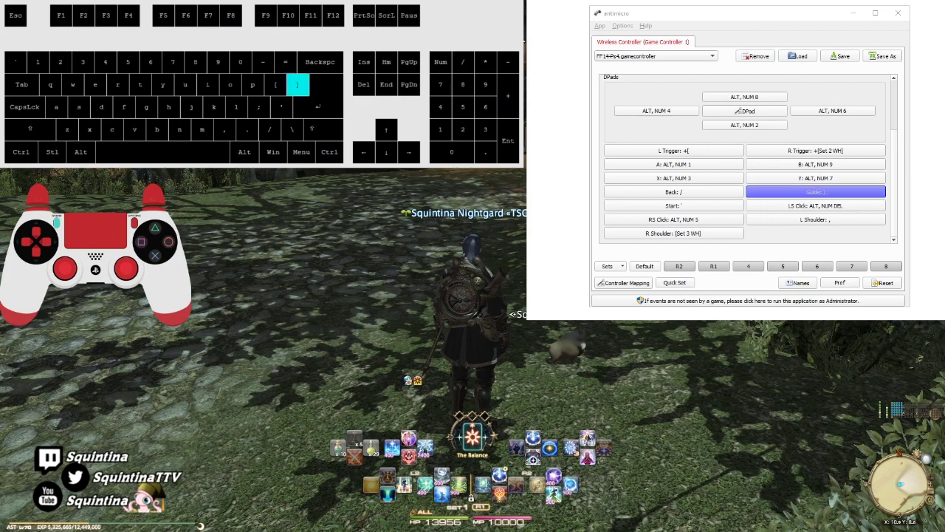
pyautogui.press('alt+KP_7')
pyautogui.press('alt+KP_1')
pyautogui.press('alt+KP_3')
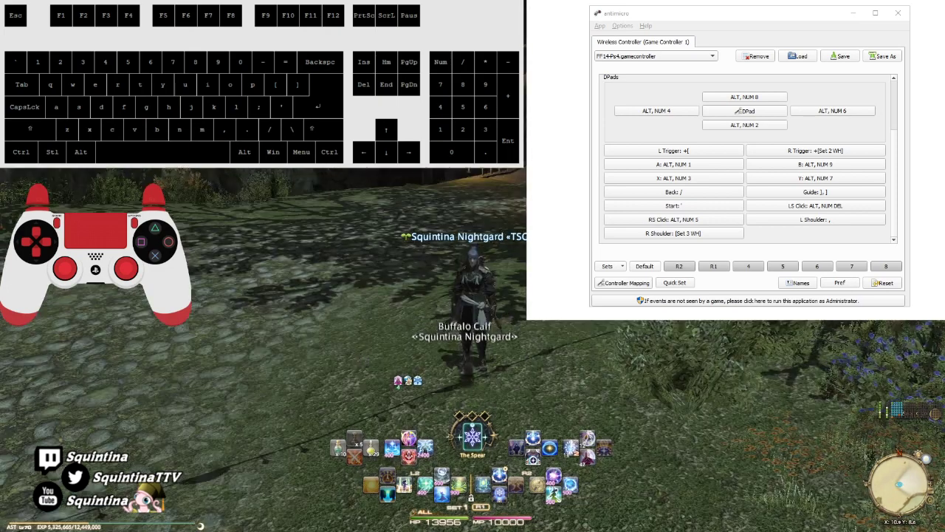
# Step: Test moving the character and camera with the sticks while using the L2, R2 and R1 controls in the game
pyautogui.hotkey('alt', 'a')
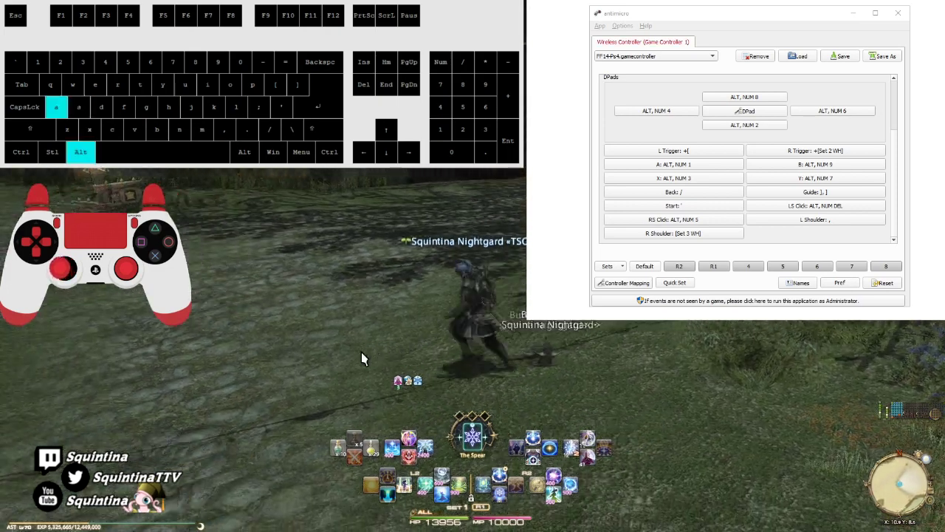
pyautogui.press('Left')
pyautogui.hotkey('alt', 'w')
pyautogui.press(']')
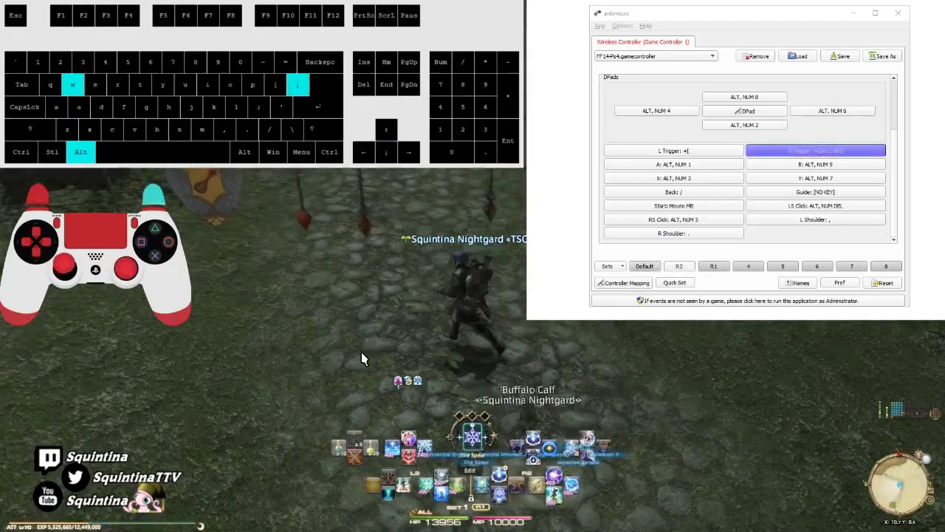
pyautogui.press('[')
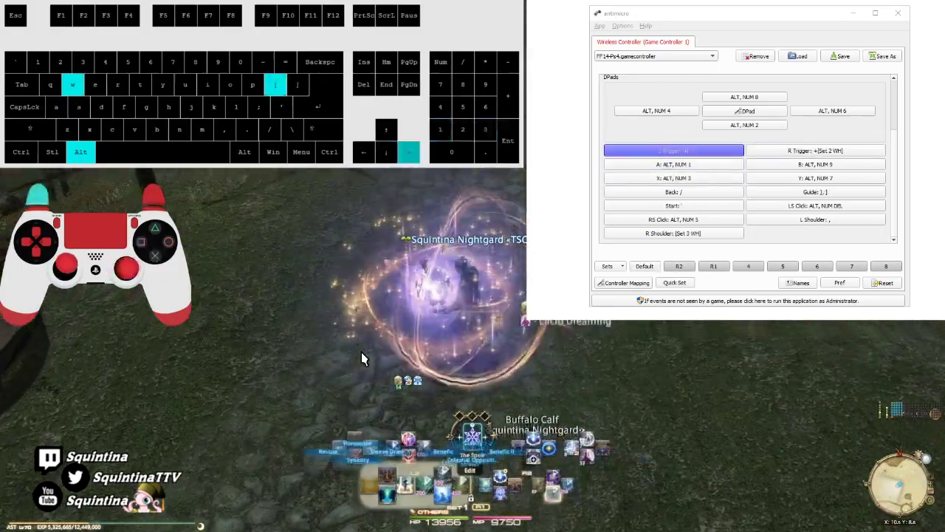
pyautogui.press('.')
pyautogui.press('e')
pyautogui.hotkey('alt', 'q')
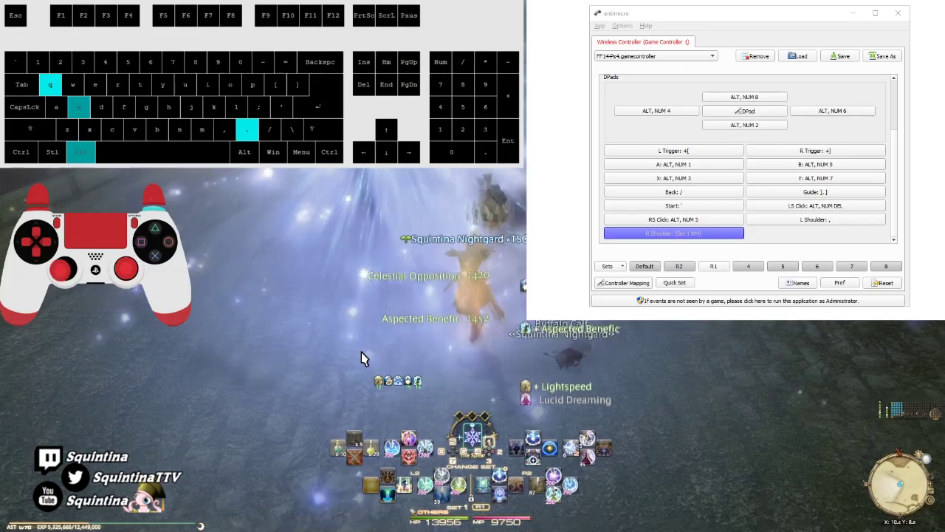
pyautogui.hotkey('alt', 'w')
pyautogui.press('e')
pyautogui.hotkey('alt', 'w')
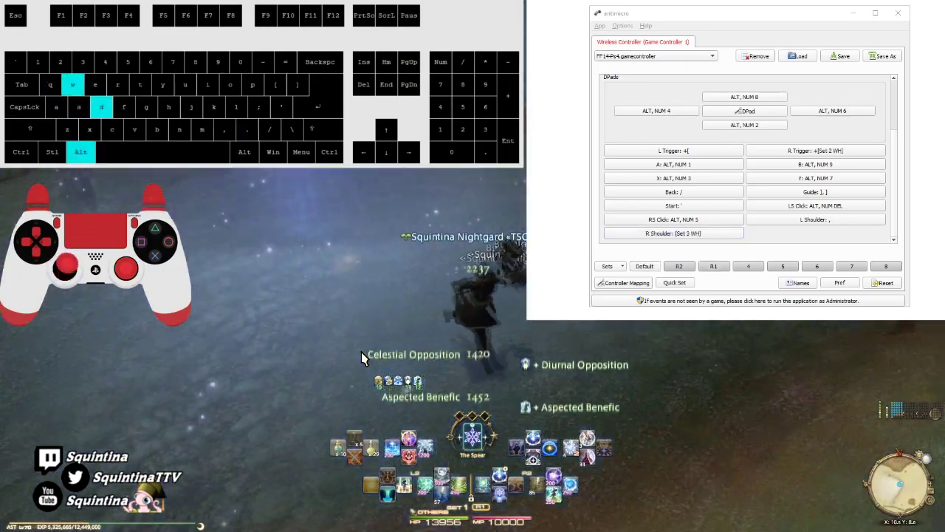
pyautogui.press(']')
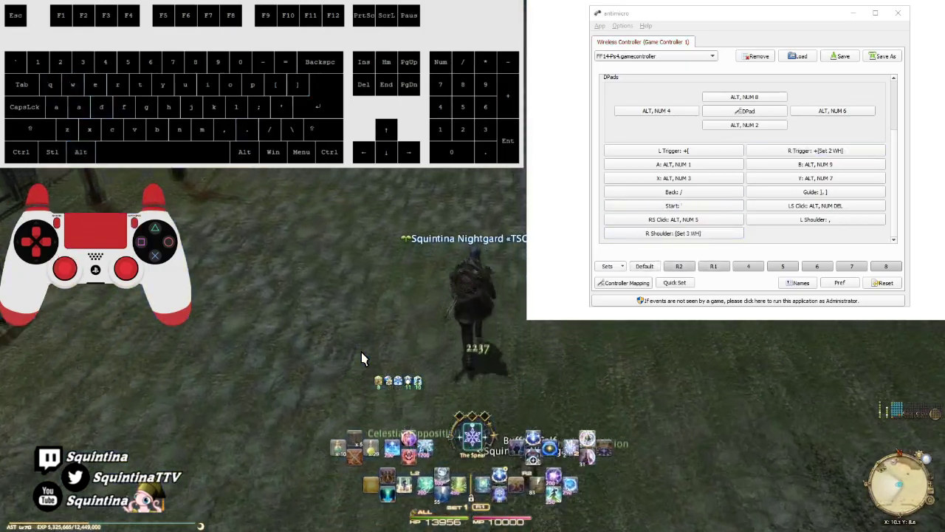
# Step: Test the double-tap ] hotbar and the R2 hotbar in the game by casting actions with the Alt+numpad assignments
pyautogui.press(']')
pyautogui.press(']')
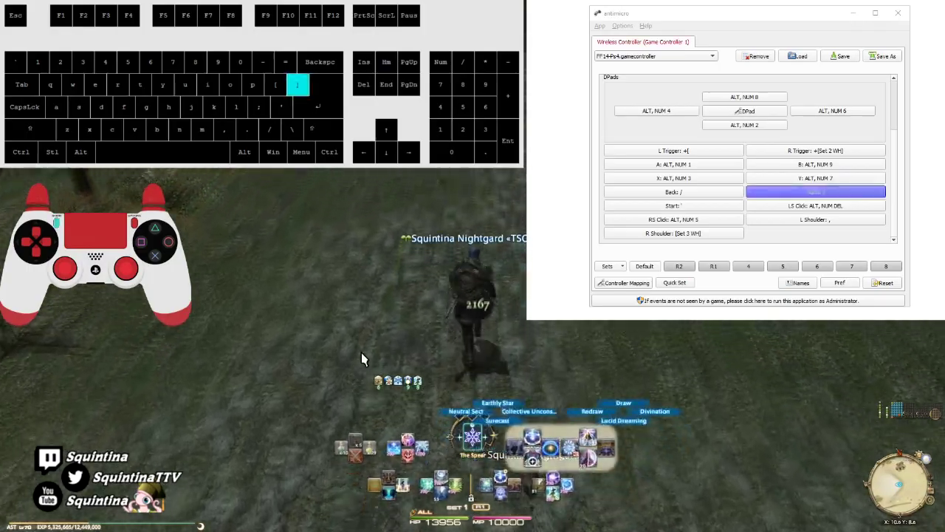
pyautogui.press('alt+KP_3')
pyautogui.press('alt+KP_7')
pyautogui.press(']')
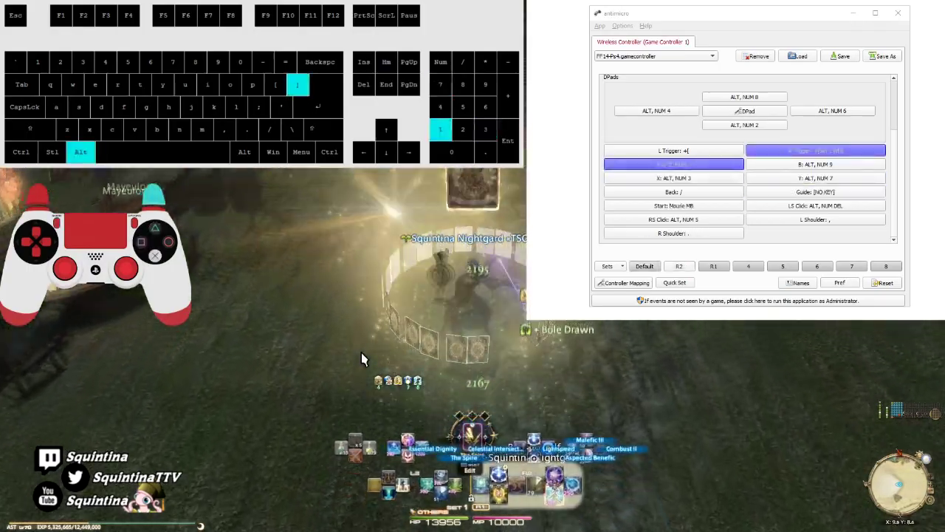
pyautogui.press('alt+KP_8')
pyautogui.press('alt+KP_8')
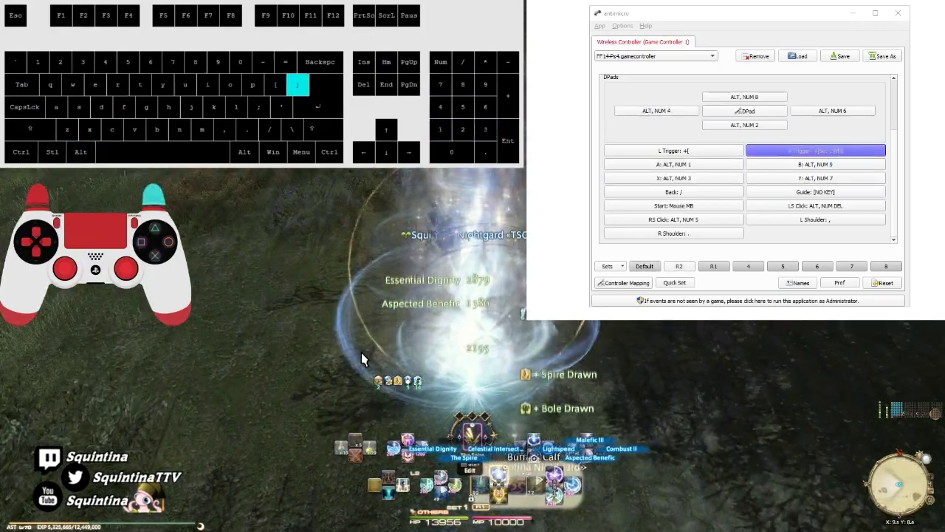
# Step: Test rotating the game camera right and left with the controller's right stick, and trigger the ] assignment again
pyautogui.hotkey('alt', 'Right')
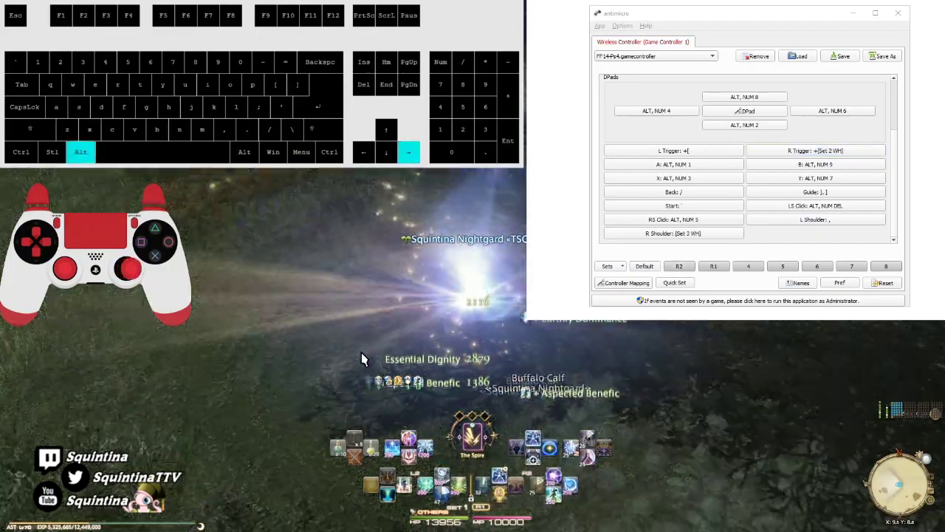
pyautogui.hotkey('alt', 'Left')
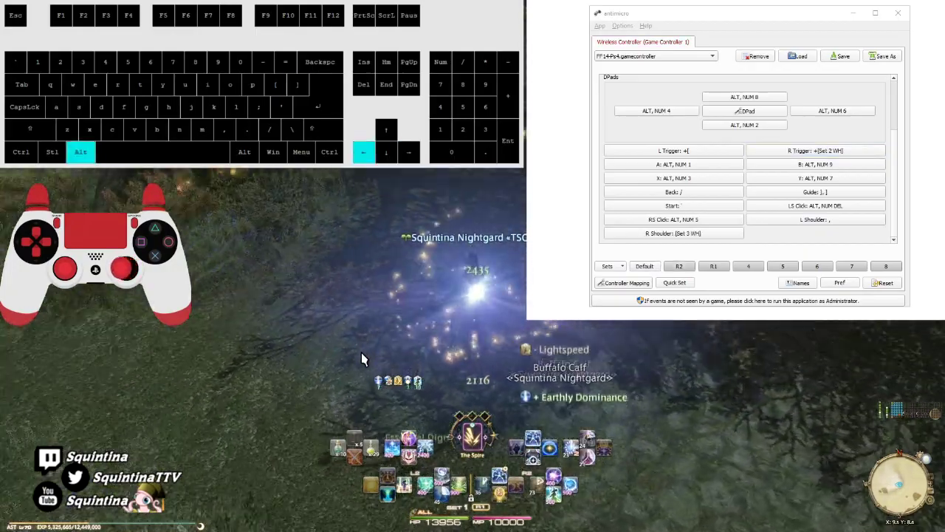
pyautogui.press(']')
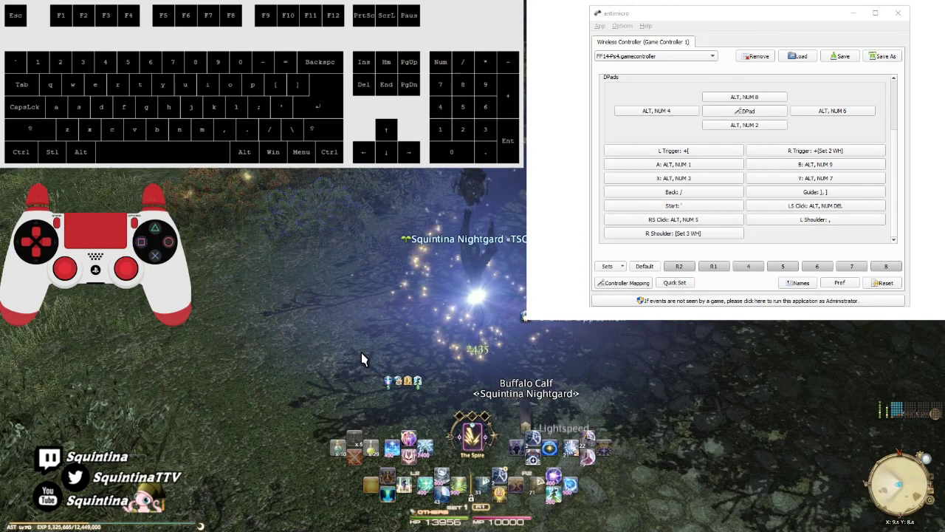